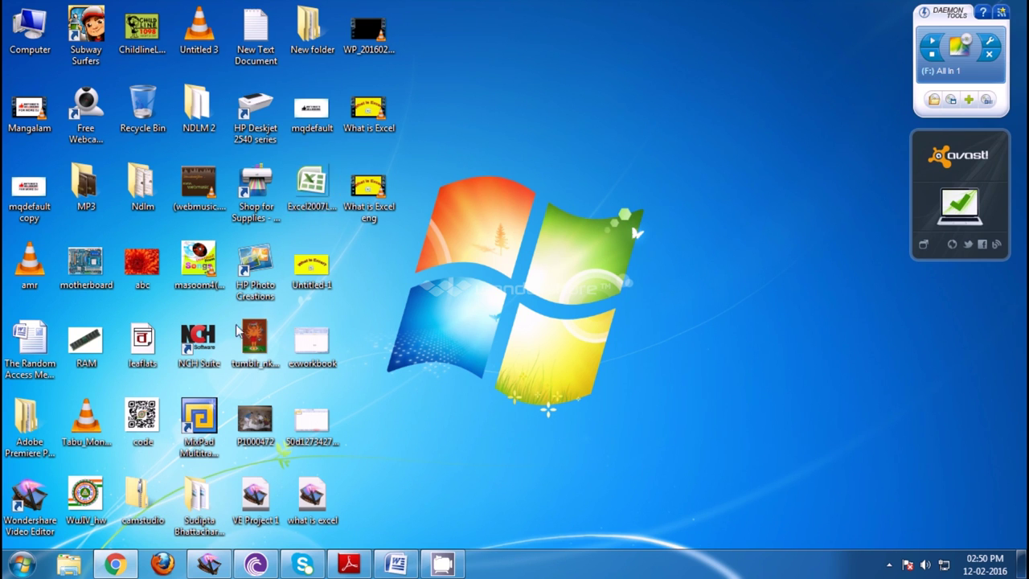
# Launch Microsoft Office Excel 2007 from the Start menu's Microsoft Office program folder
pyautogui.click(21, 565)
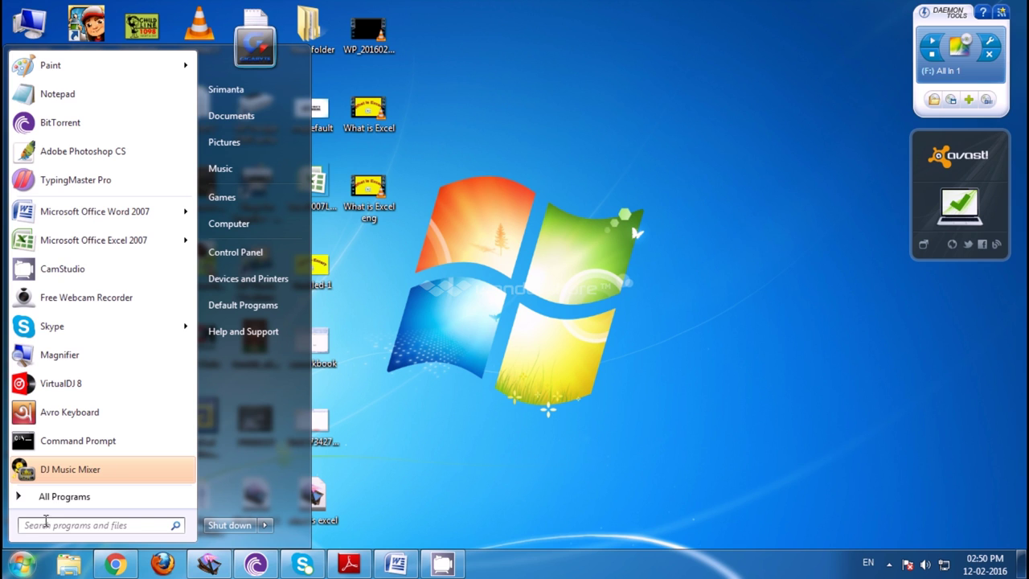
pyautogui.click(60, 499)
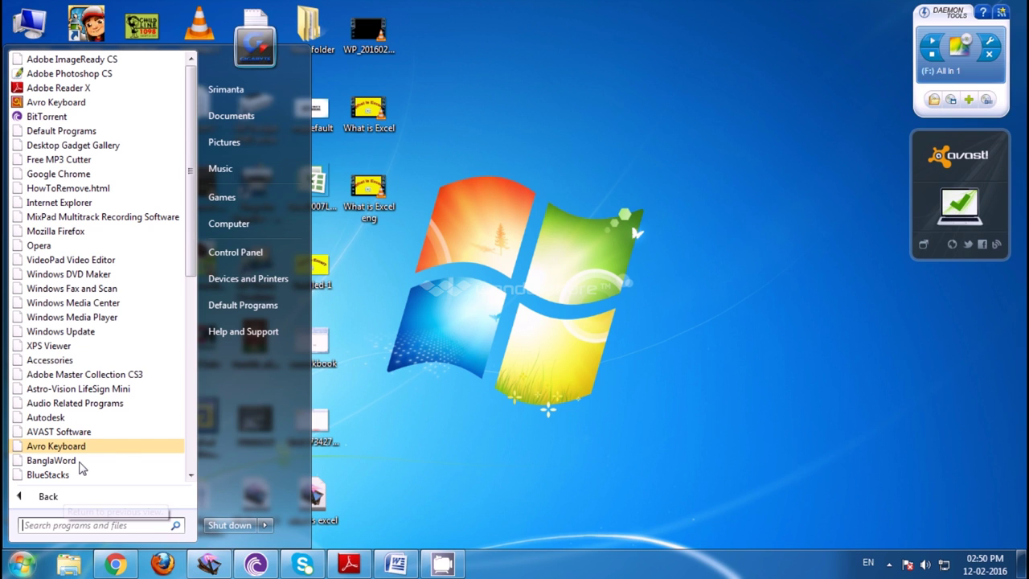
pyautogui.scroll(-4, 80, 468)
pyautogui.scroll(-1, 81, 450)
pyautogui.scroll(-3, 80, 443)
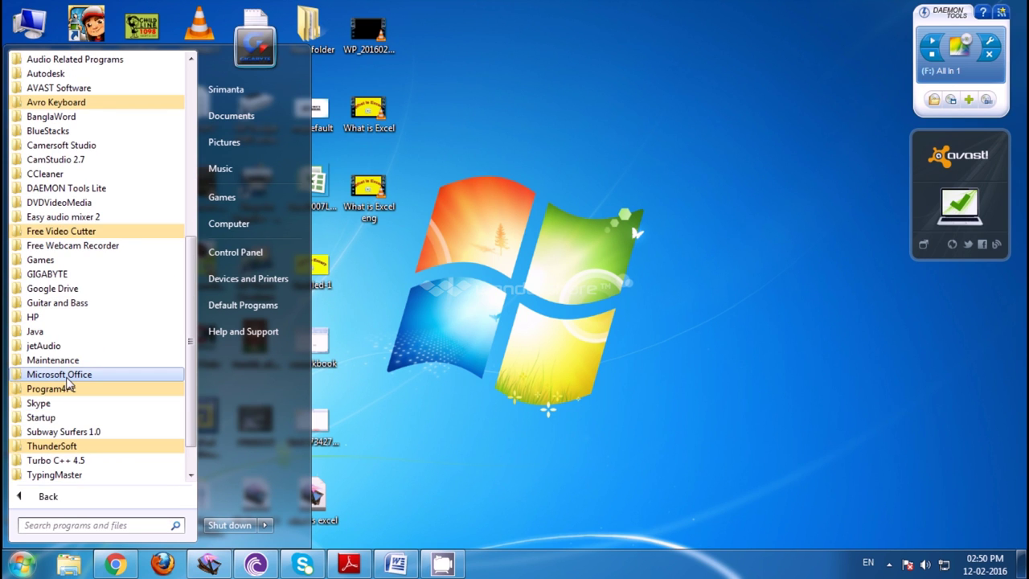
pyautogui.click(67, 377)
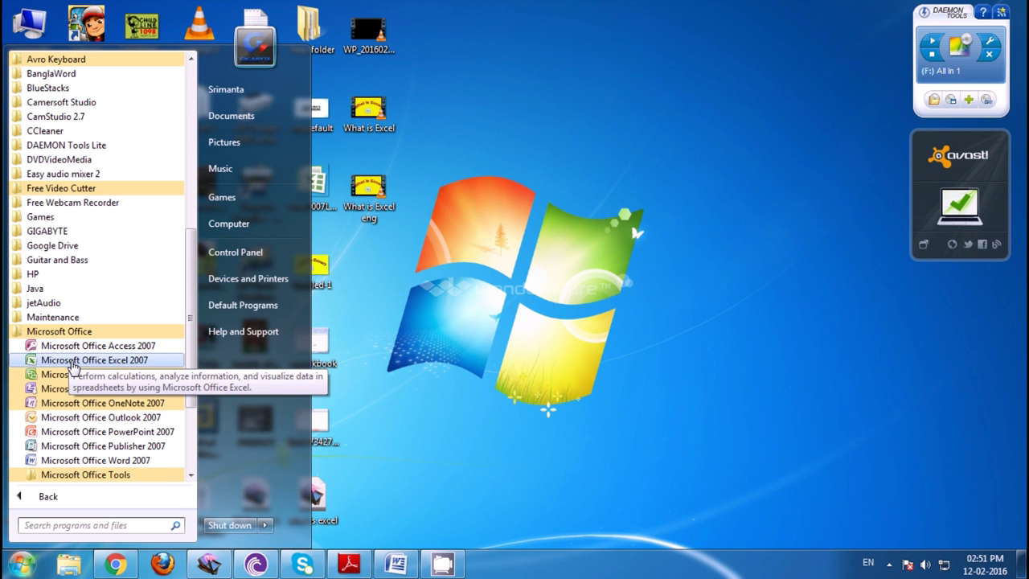
pyautogui.click(72, 360)
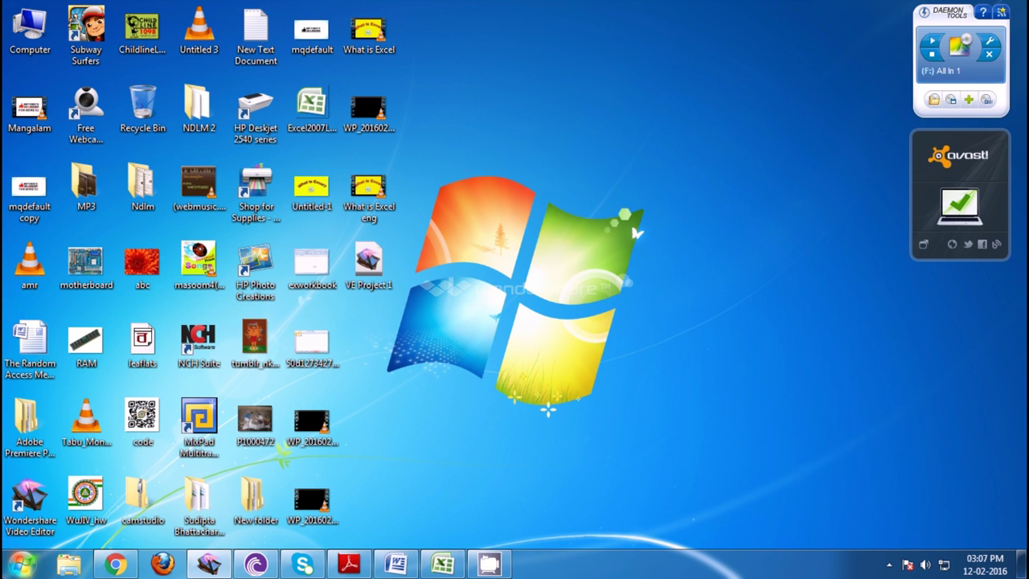
# Start Excel by running 'excel' from the Run dialog under Accessories
pyautogui.press('super')
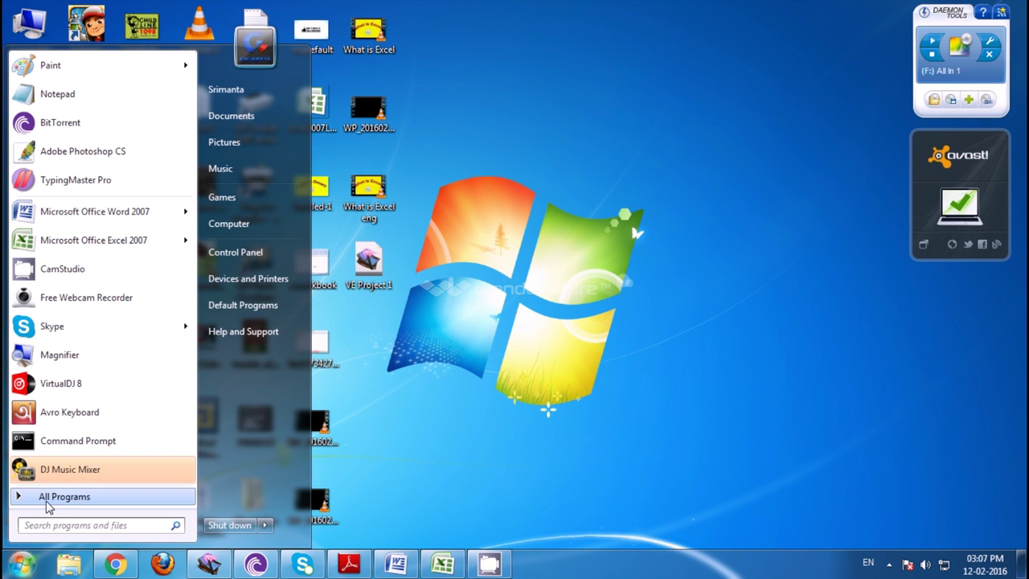
pyautogui.click(46, 497)
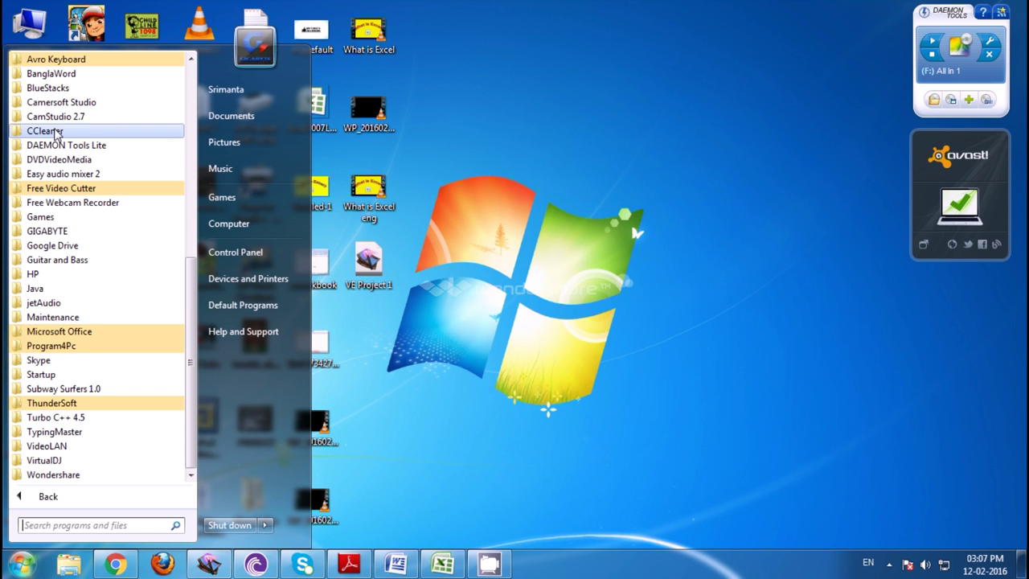
pyautogui.scroll(1, 62, 131)
pyautogui.scroll(1, 64, 87)
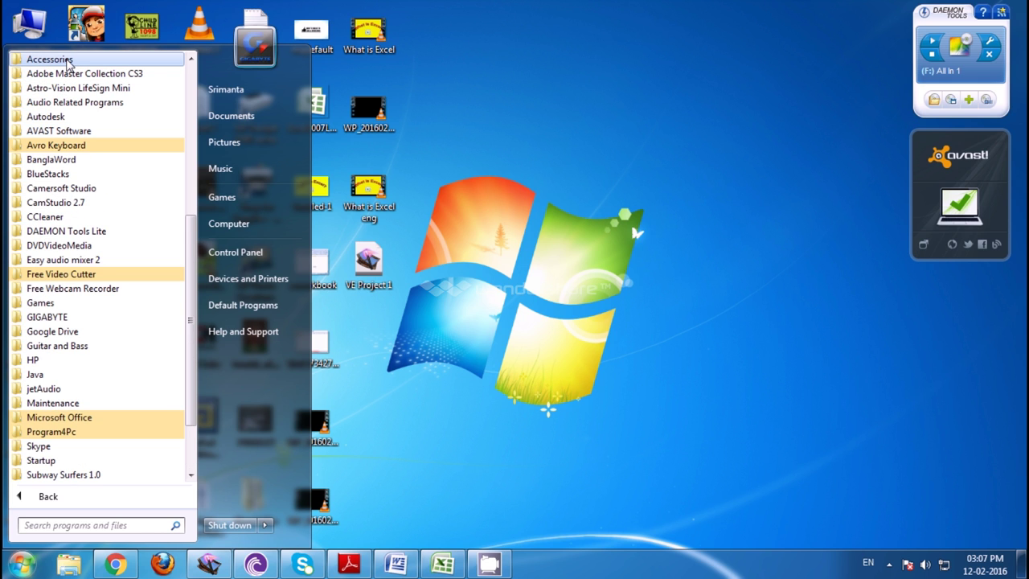
pyautogui.click(50, 59)
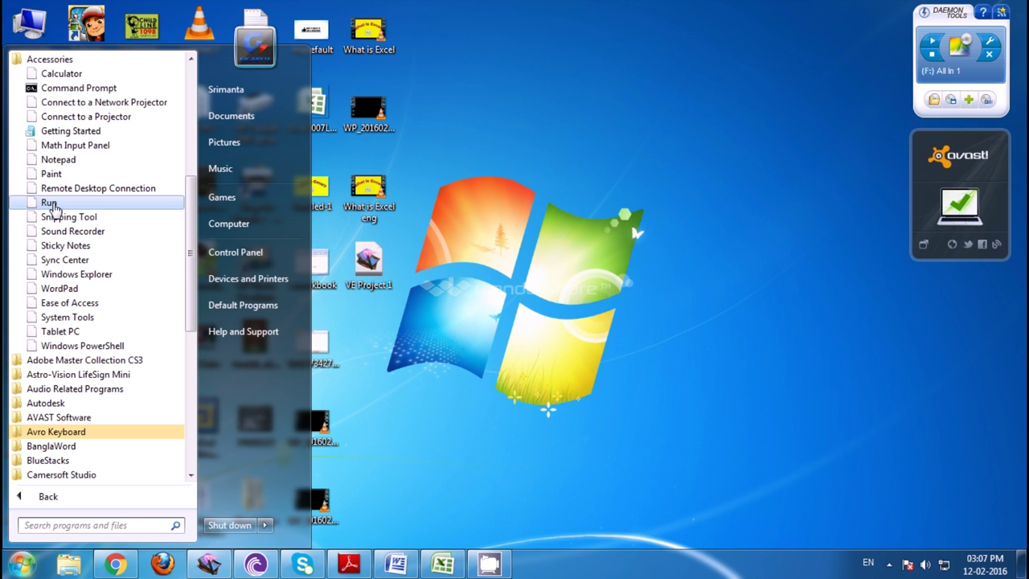
pyautogui.click(50, 202)
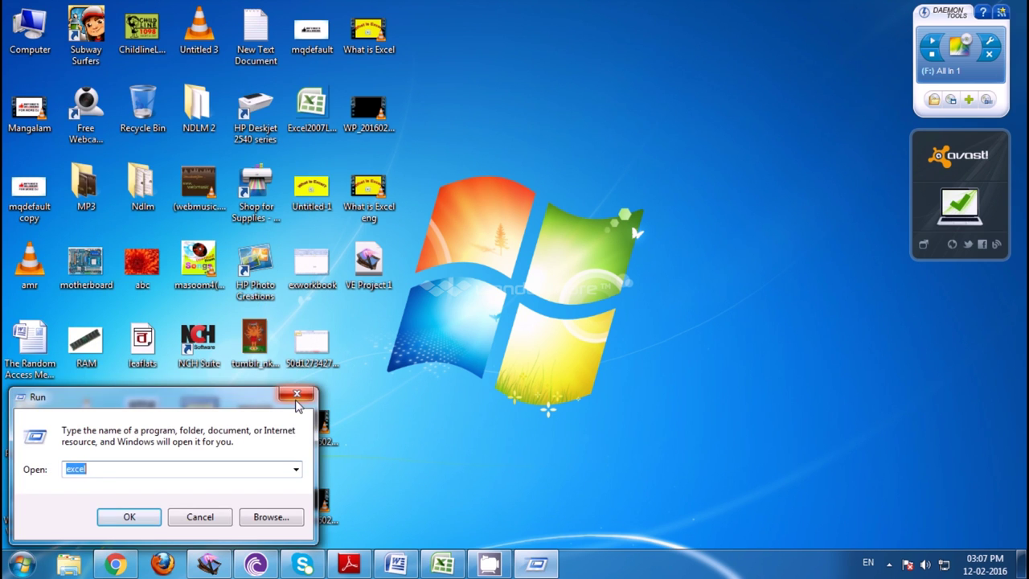
pyautogui.write('excel')
pyautogui.press('Return')
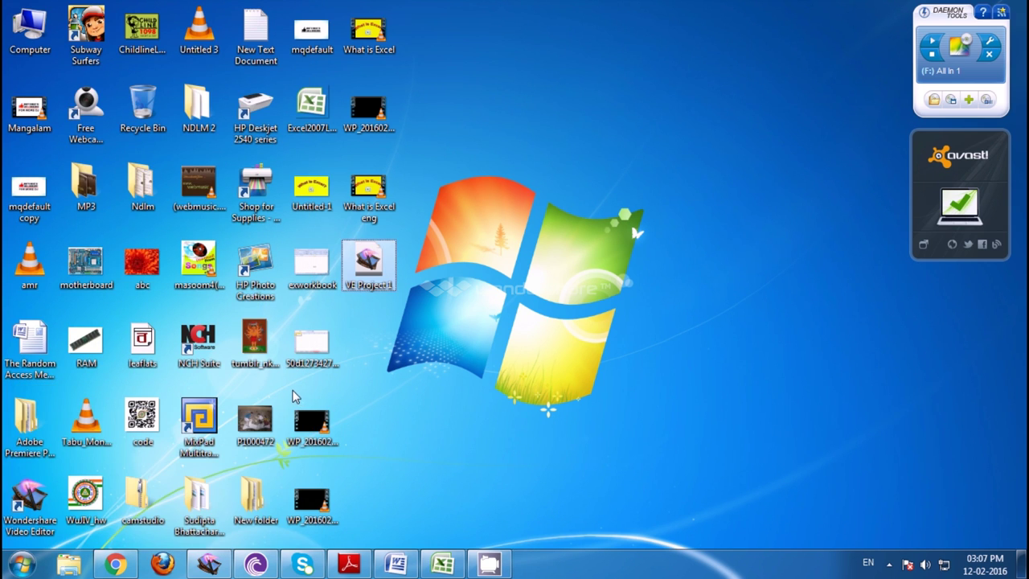
# Reopen the Run dialog with Win+R, retype 'excel' in the Open field, then close the dialog
pyautogui.press('super+r')
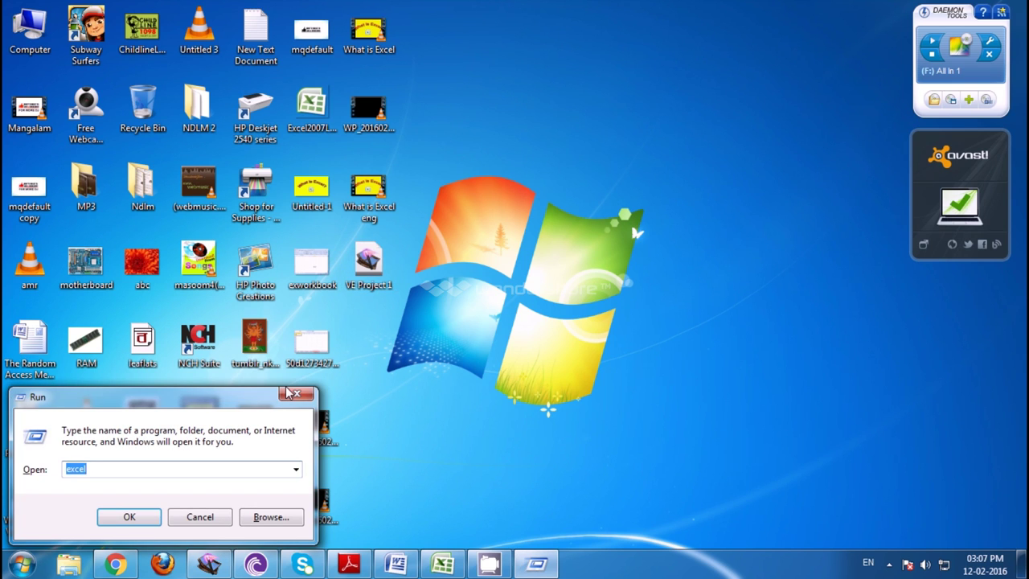
pyautogui.press('BackSpace')
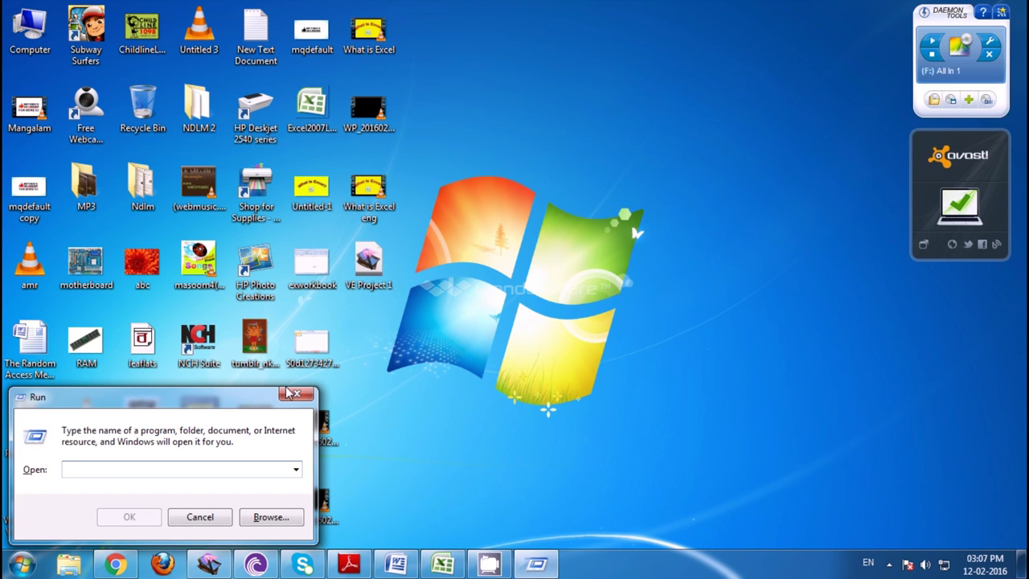
pyautogui.write('e')
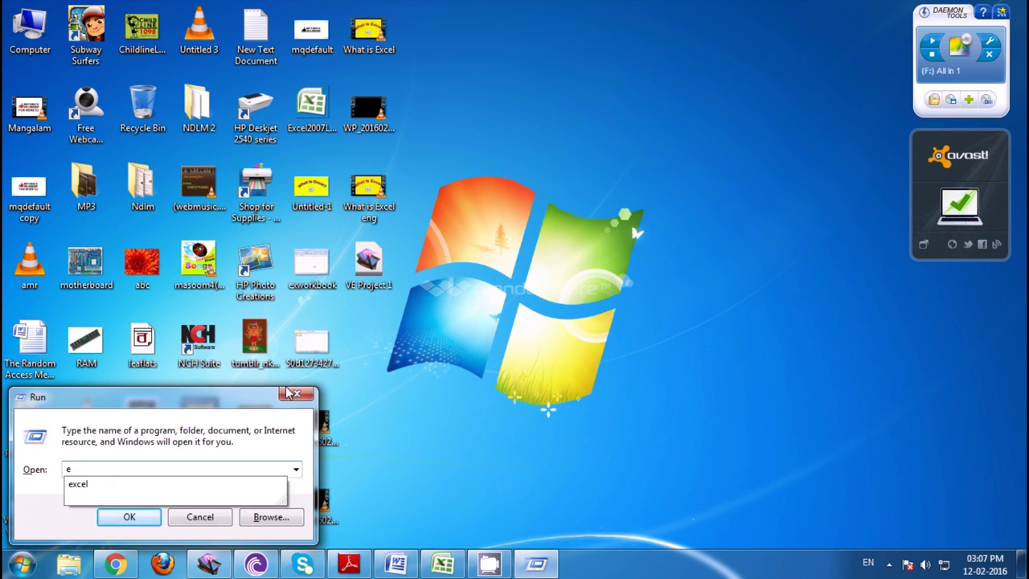
pyautogui.write('xcel')
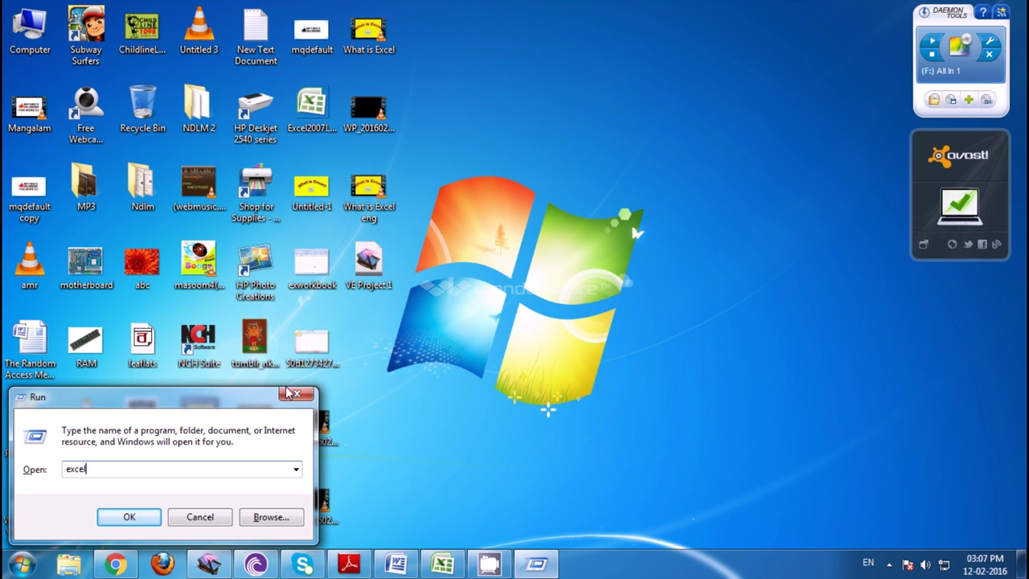
pyautogui.click(287, 391)
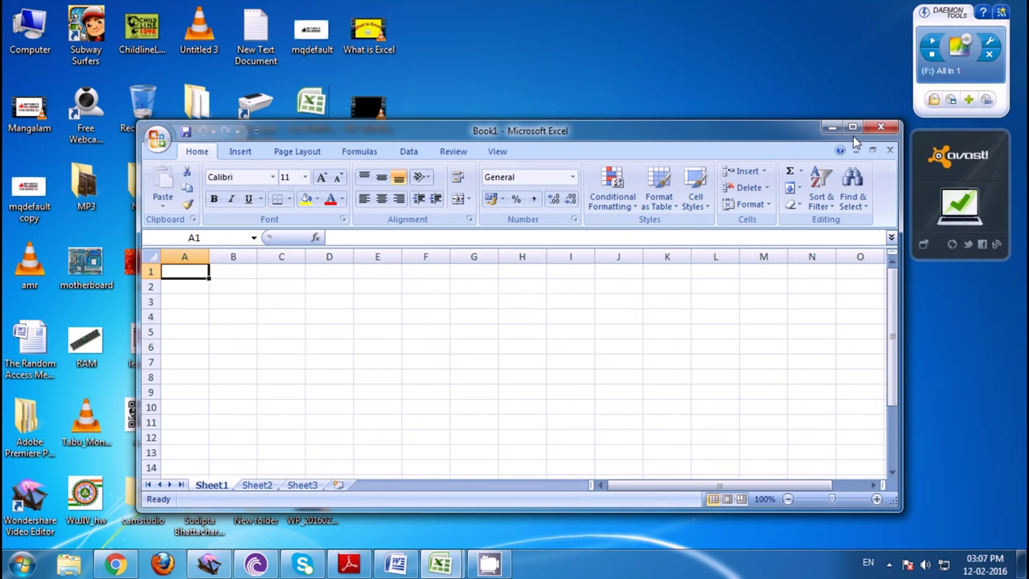
# Maximize the Excel window, then practise selecting range A1:M6 and deselecting back to A1
pyautogui.click(852, 127)
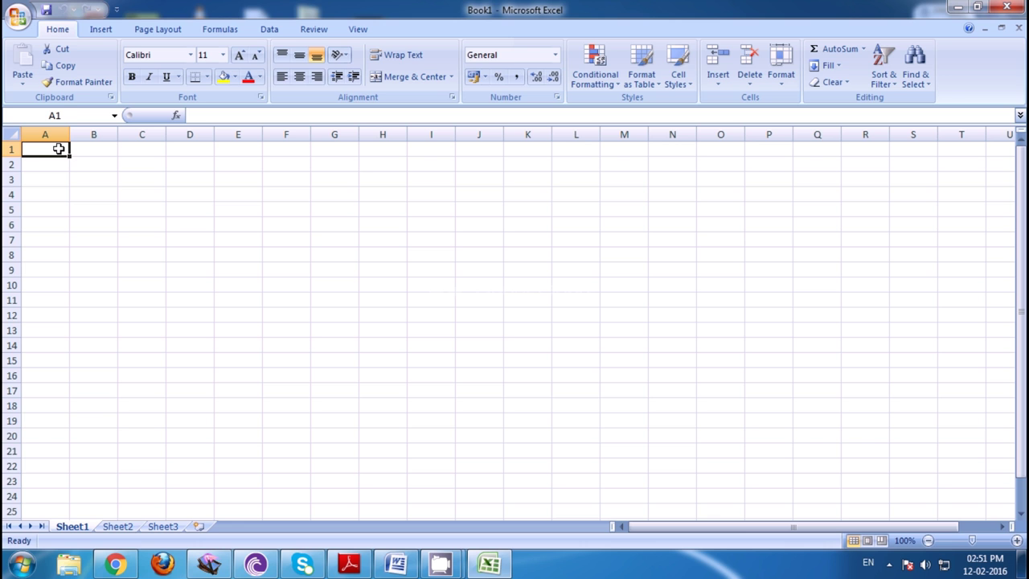
pyautogui.moveTo(59, 148)
pyautogui.mouseDown()
pyautogui.moveTo(636, 230)
pyautogui.moveTo(793, 283)
pyautogui.moveTo(954, 478)
pyautogui.moveTo(956, 507)
pyautogui.mouseUp()
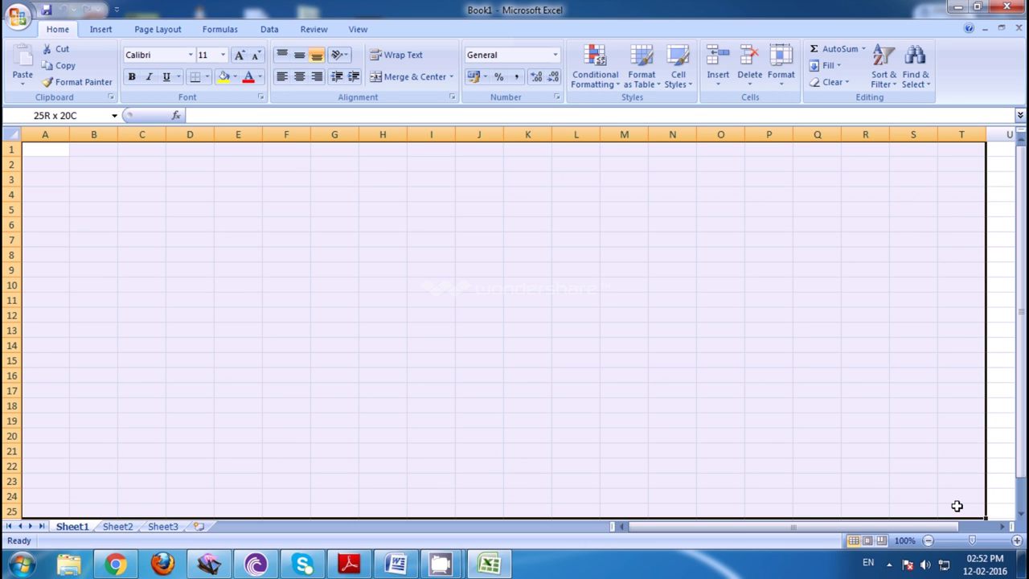
pyautogui.click(173, 178)
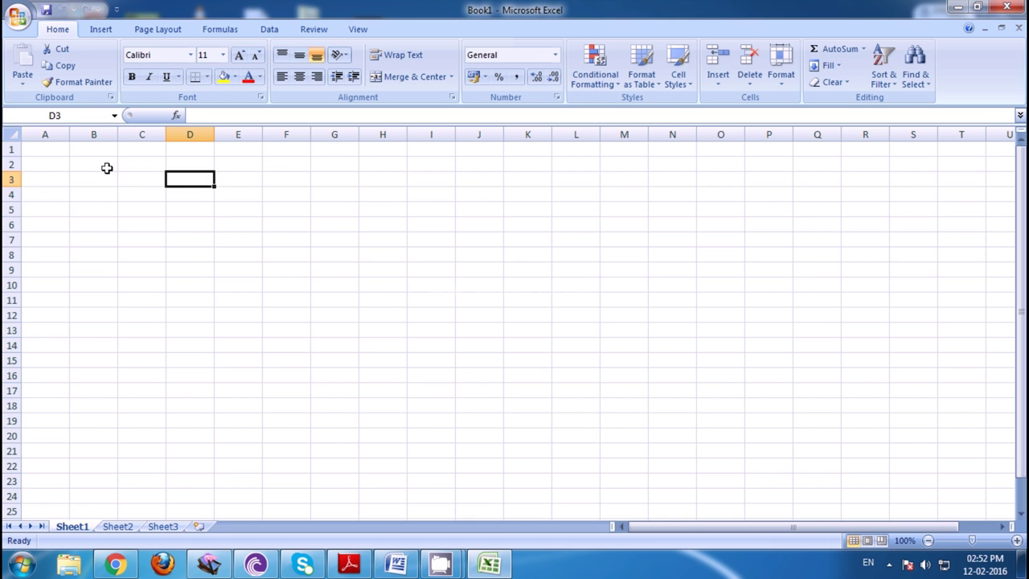
pyautogui.moveTo(47, 152)
pyautogui.mouseDown()
pyautogui.moveTo(834, 198)
pyautogui.moveTo(941, 359)
pyautogui.moveTo(954, 511)
pyautogui.mouseUp()
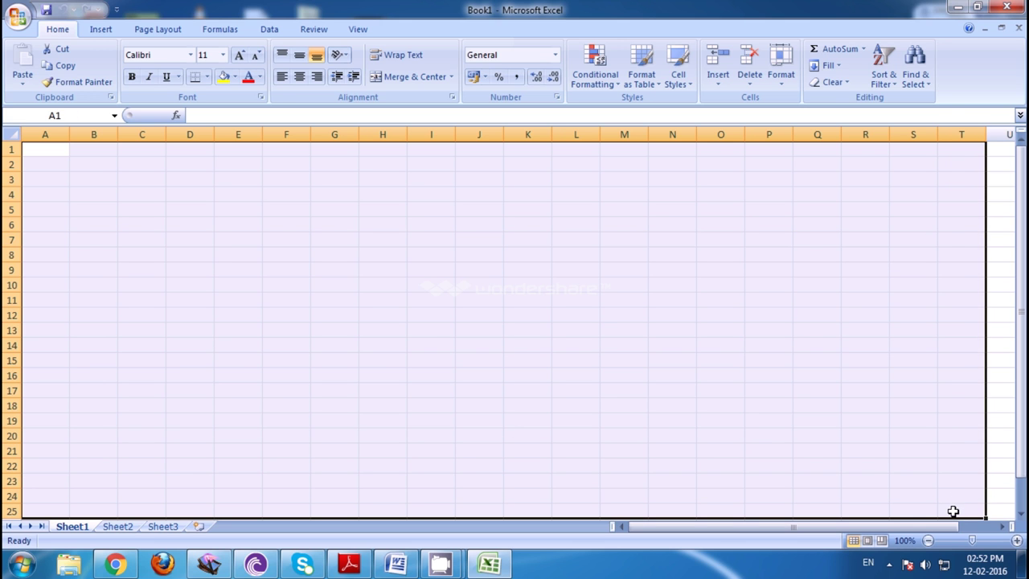
pyautogui.click(63, 153)
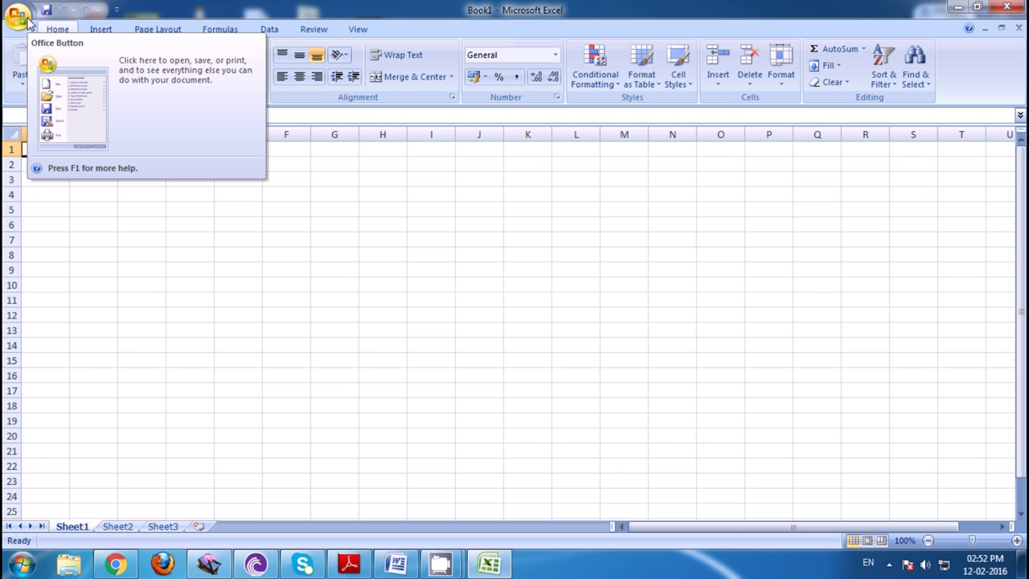
pyautogui.click(18, 16)
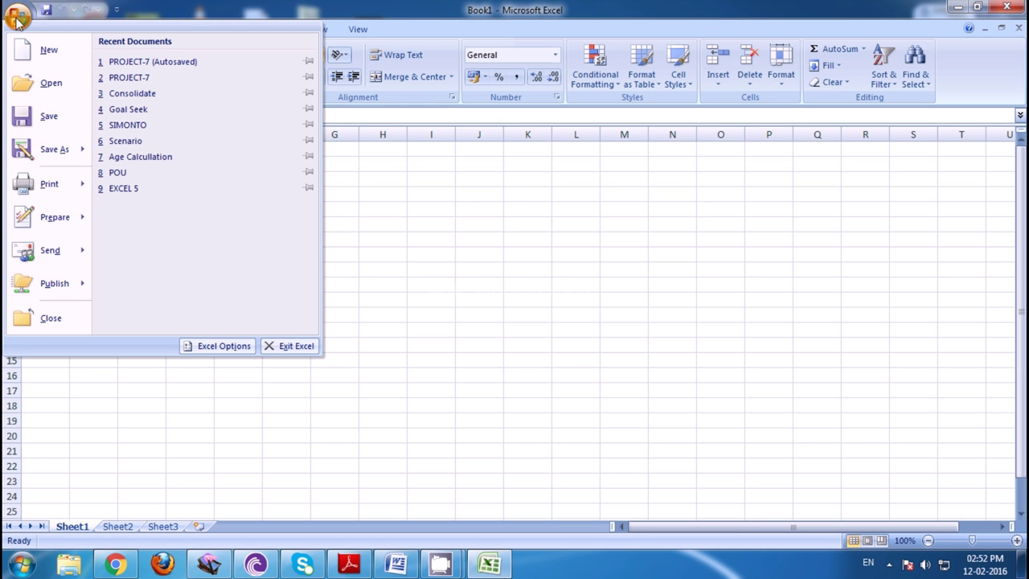
pyautogui.click(16, 17)
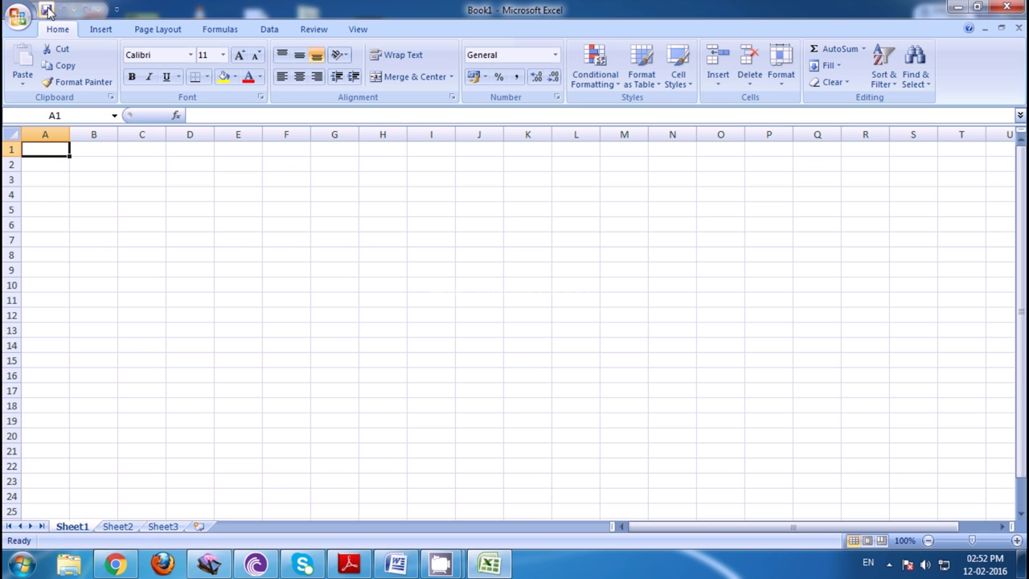
pyautogui.click(116, 9)
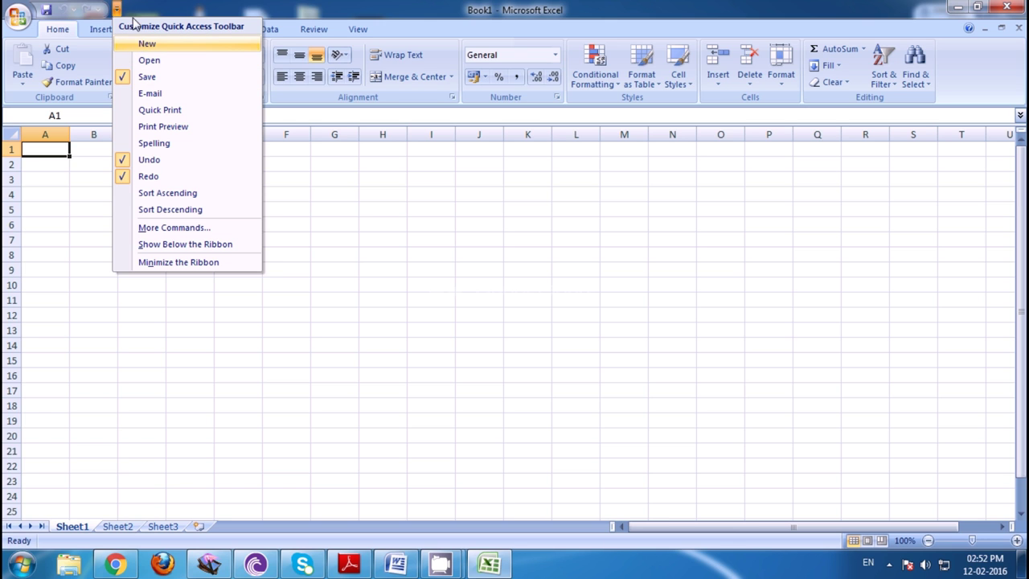
pyautogui.click(115, 9)
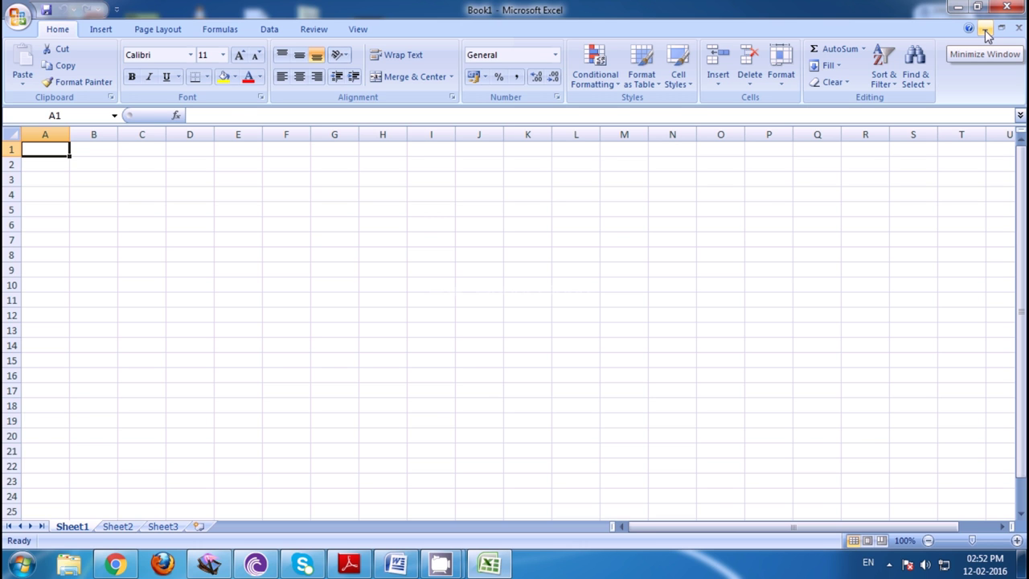
# Minimize, restore and re-maximize the Book1 workbook window inside Excel
pyautogui.click(984, 31)
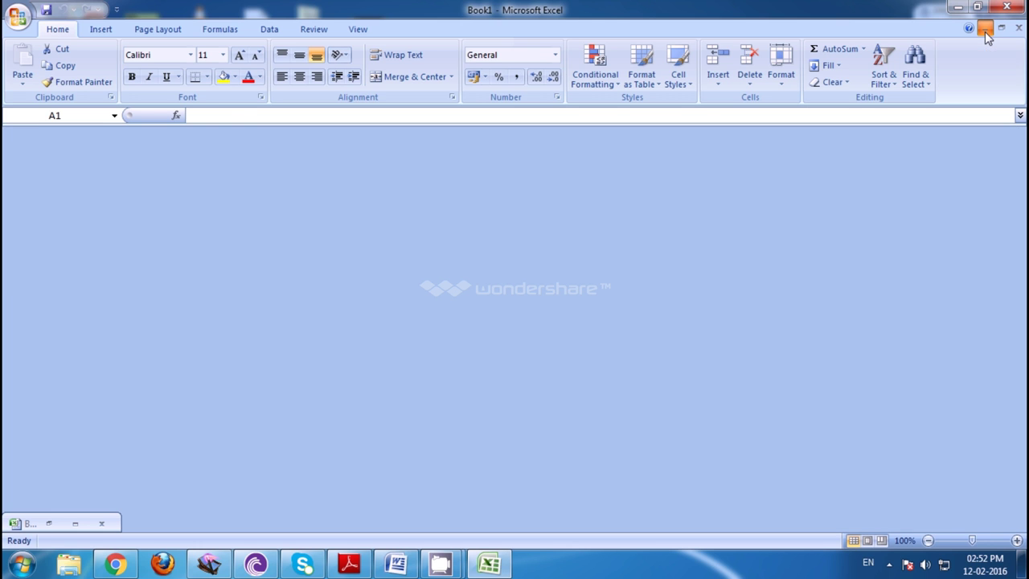
pyautogui.click(48, 523)
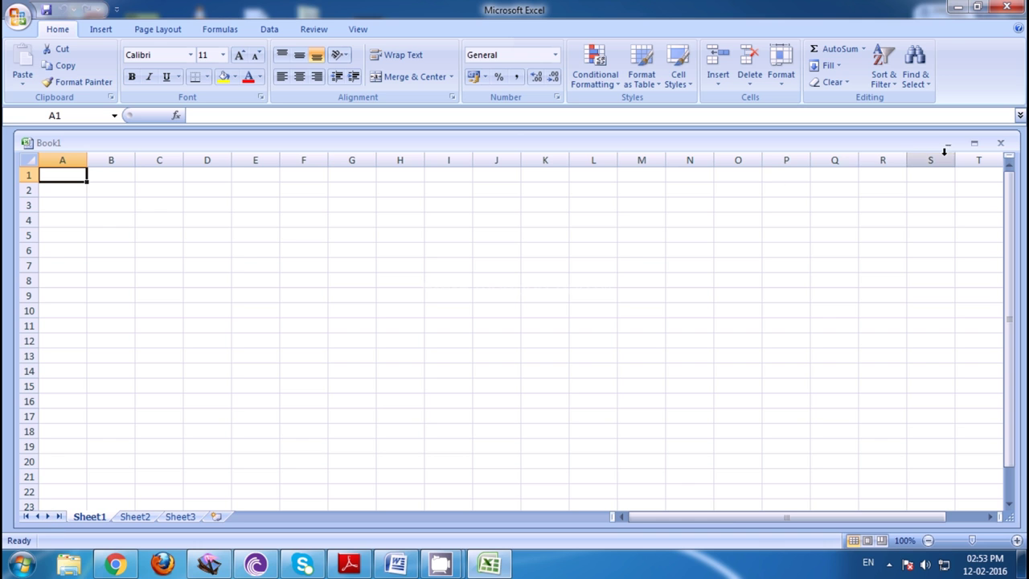
pyautogui.click(975, 147)
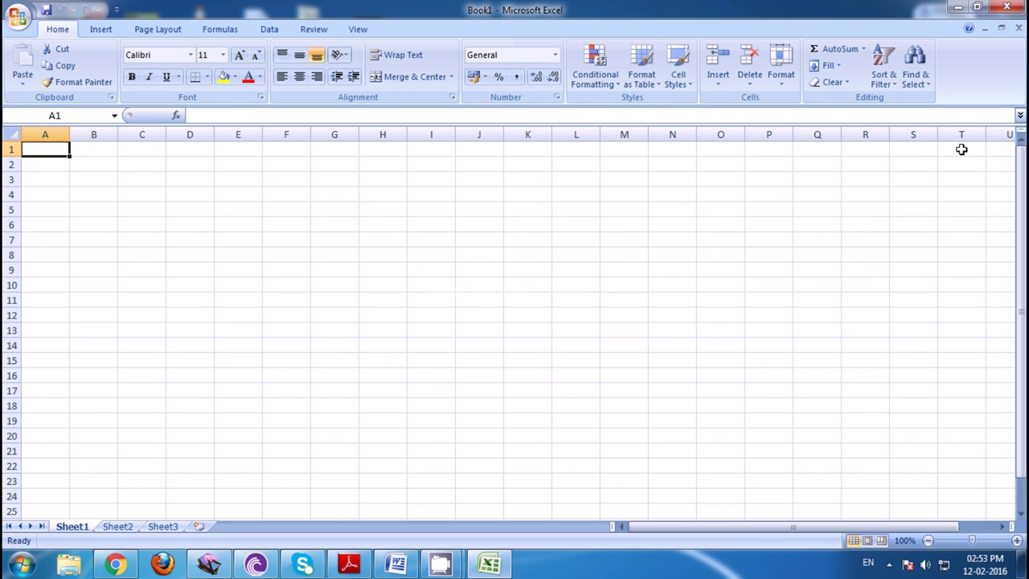
pyautogui.click(1002, 31)
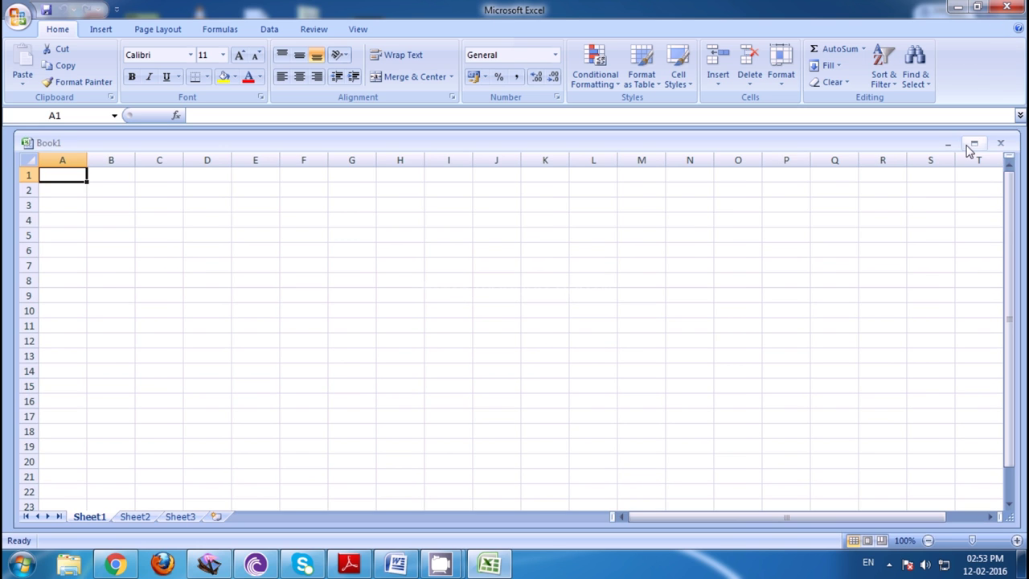
pyautogui.click(971, 144)
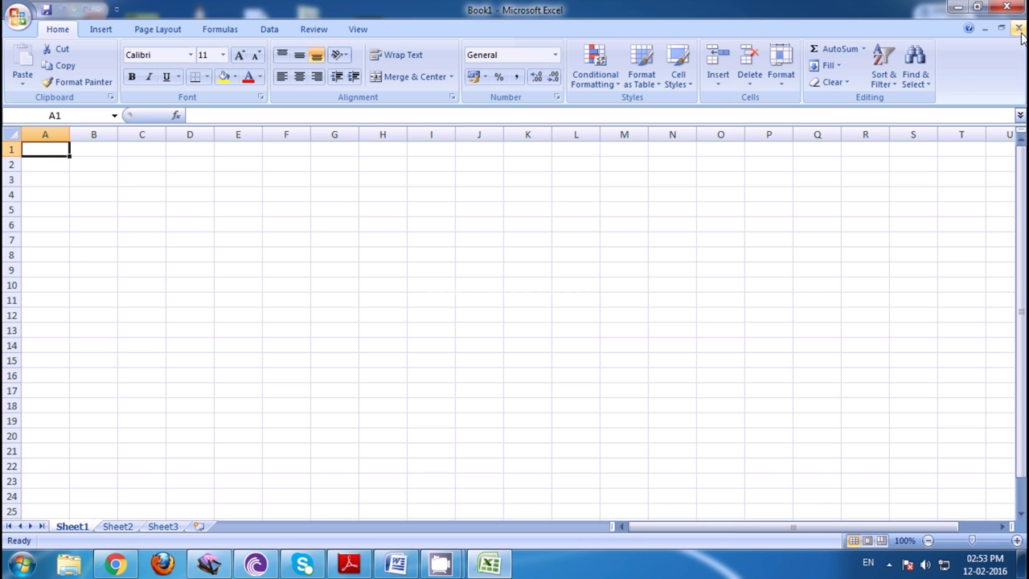
# Close Book1 and bring up the New Workbook dialog from the Office Button
pyautogui.click(1018, 28)
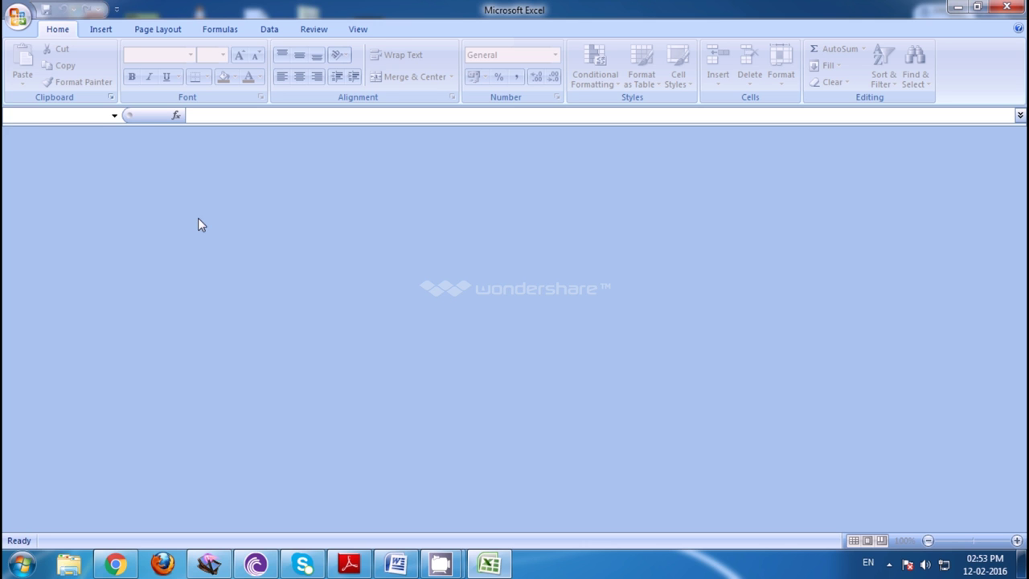
pyautogui.click(17, 24)
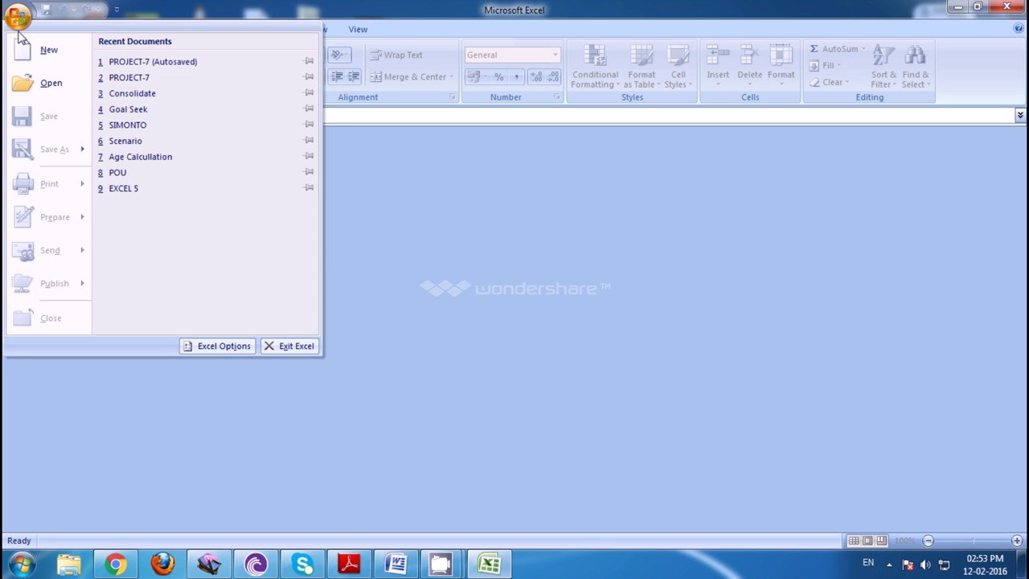
pyautogui.click(45, 49)
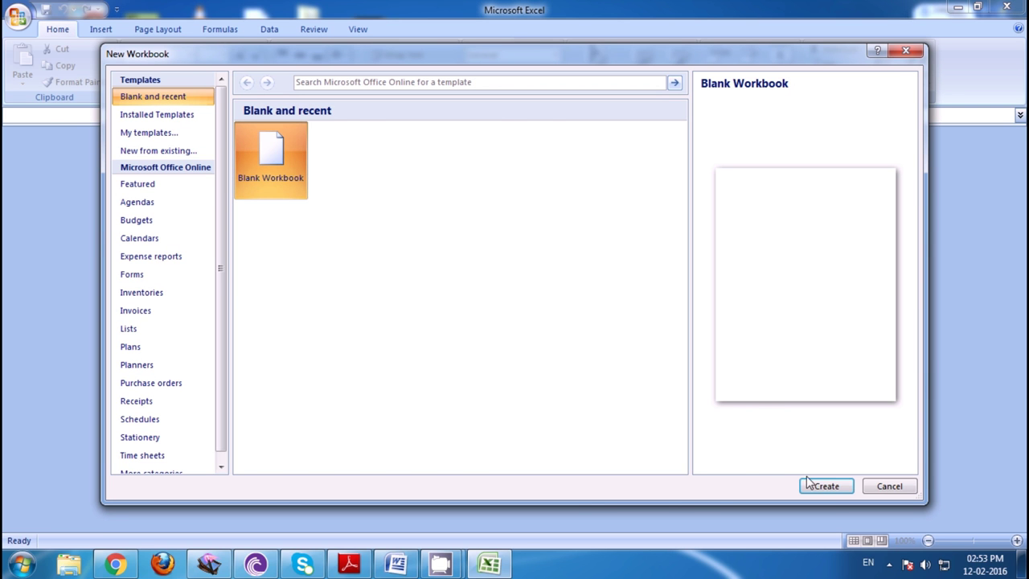
# Create a new Blank Workbook, Book2, from the New Workbook dialog
pyautogui.click(811, 475)
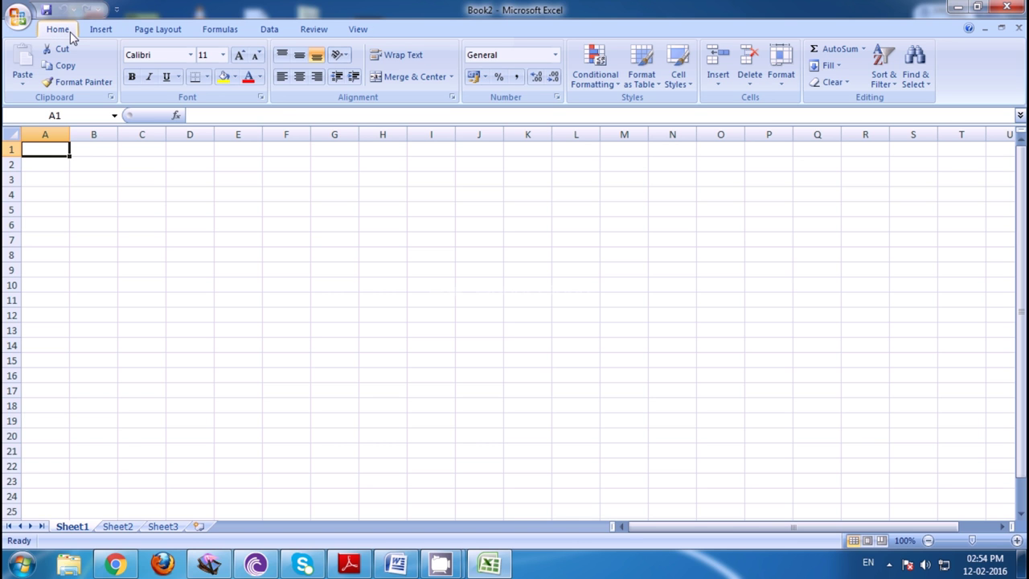
pyautogui.click(99, 31)
pyautogui.click(161, 30)
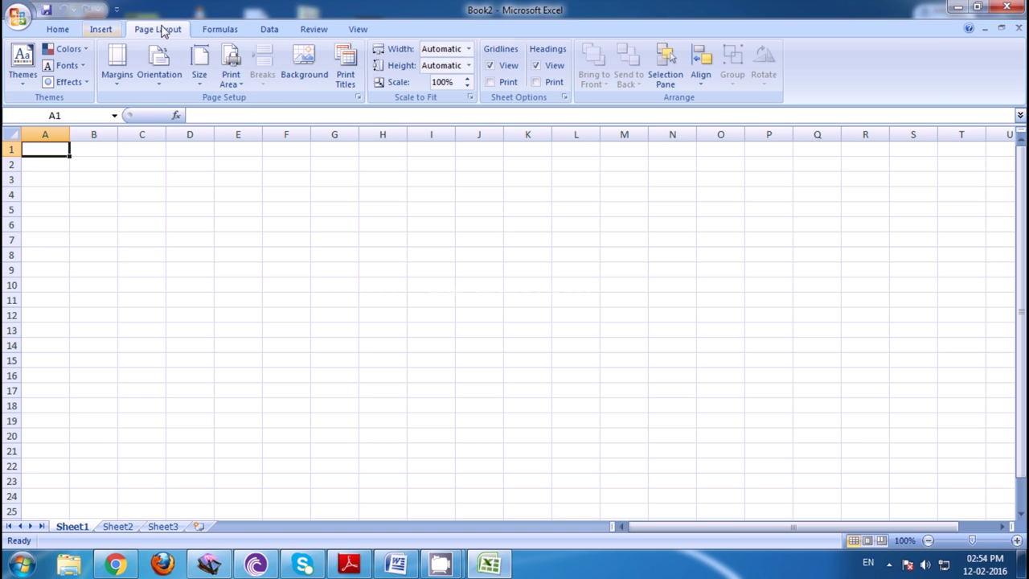
pyautogui.click(220, 30)
pyautogui.click(269, 30)
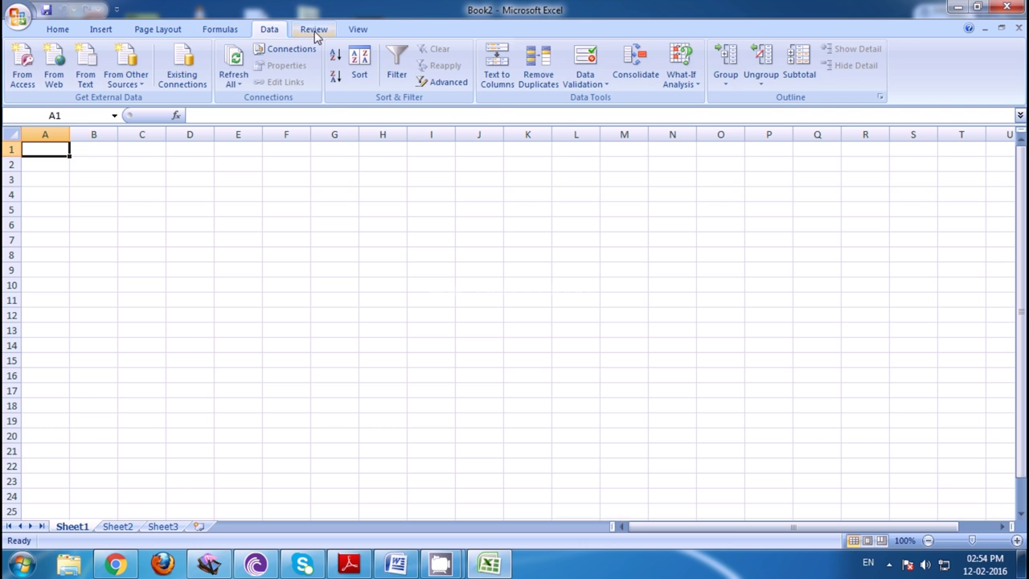
pyautogui.click(313, 30)
pyautogui.click(58, 31)
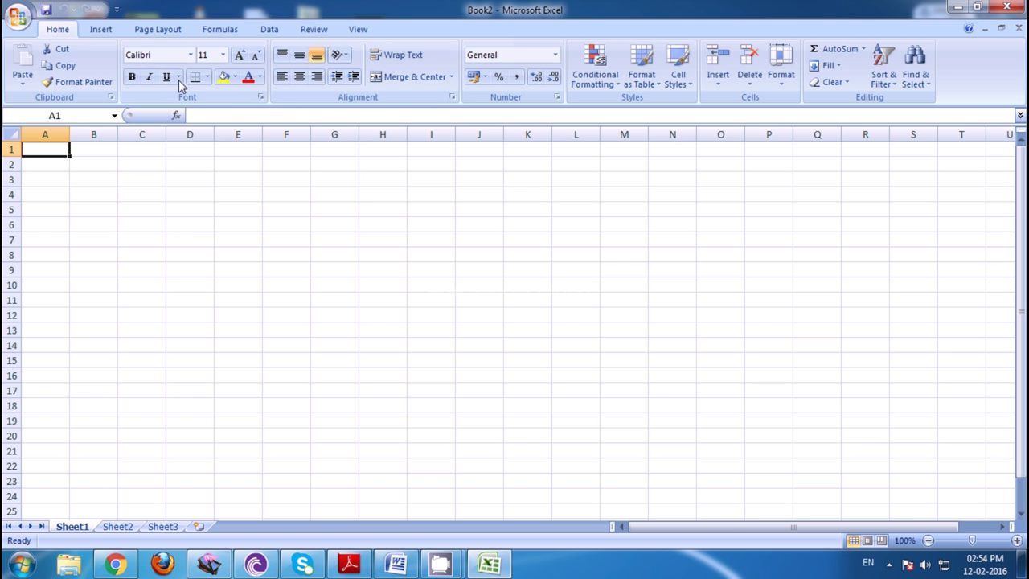
pyautogui.click(100, 30)
pyautogui.click(157, 30)
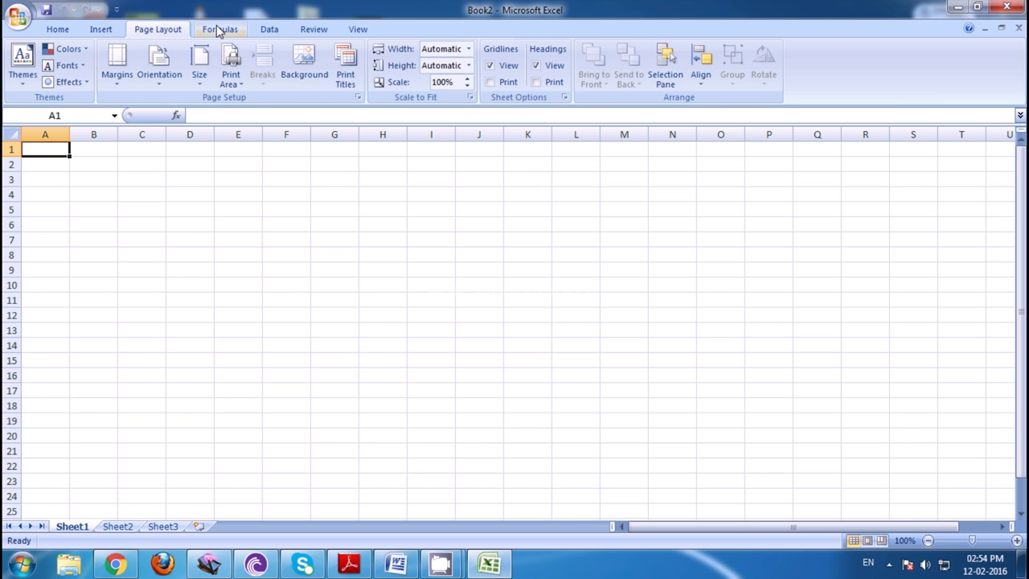
pyautogui.click(220, 30)
pyautogui.click(270, 29)
pyautogui.click(314, 30)
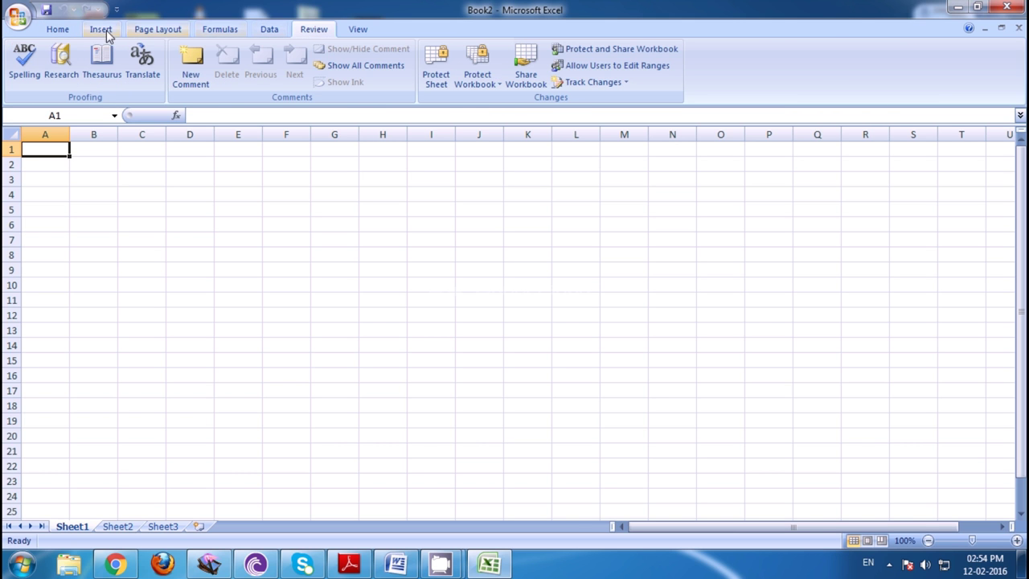
pyautogui.click(58, 29)
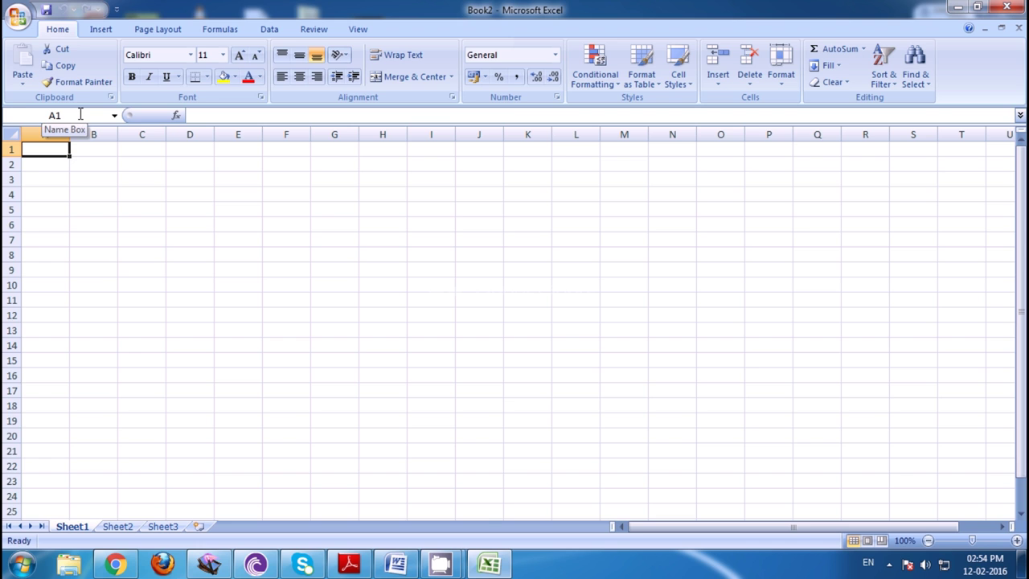
# Select cells B2, C5, D5, D4 and E10 in turn, ending on cell F5
pyautogui.click(81, 115)
pyautogui.click(85, 167)
pyautogui.click(156, 211)
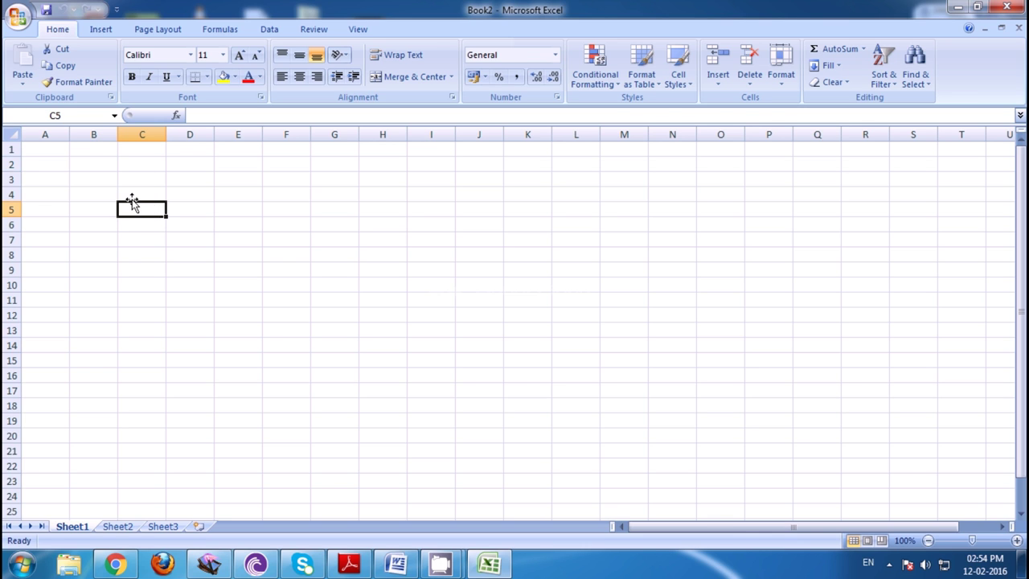
pyautogui.click(201, 210)
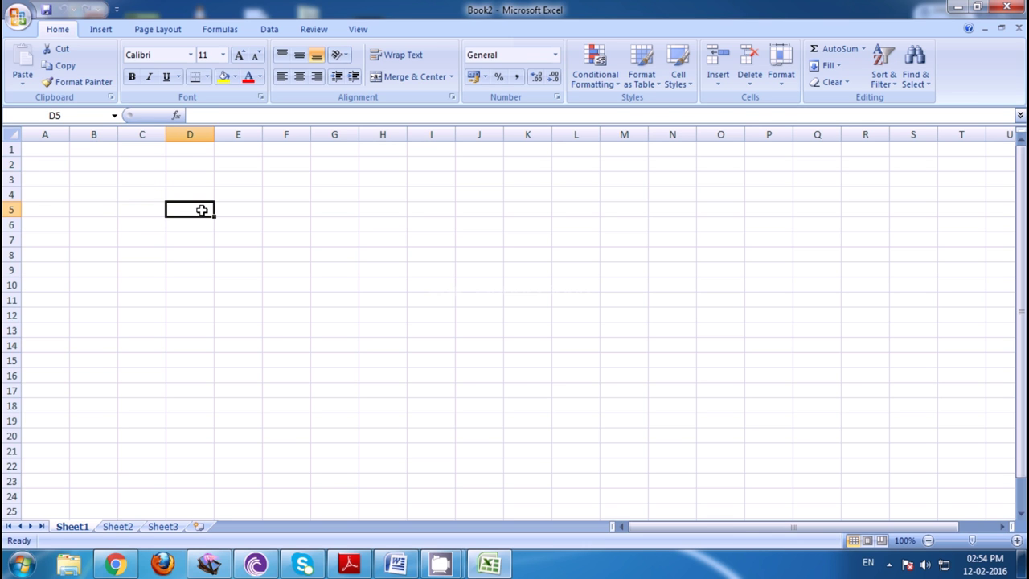
pyautogui.click(201, 194)
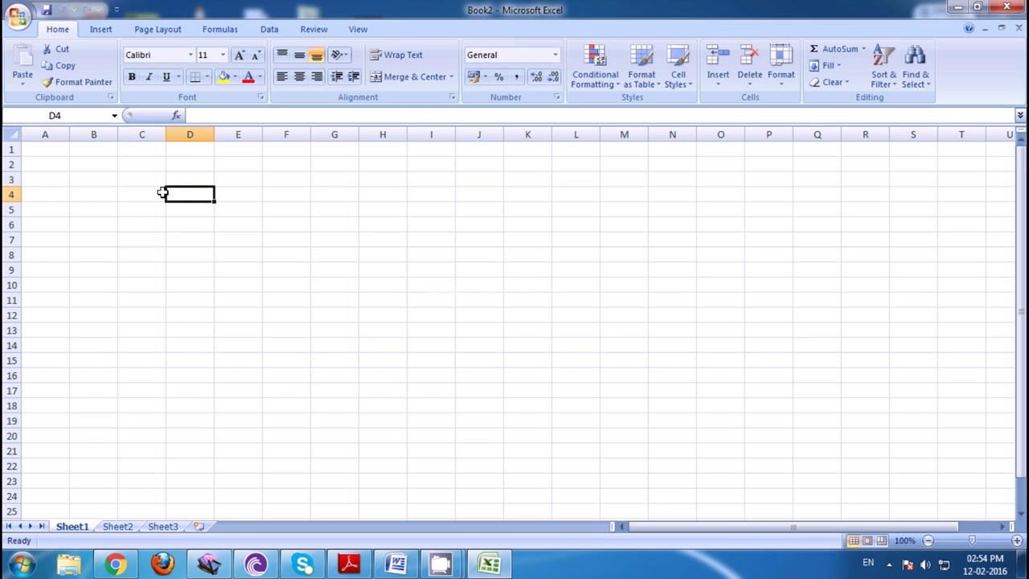
pyautogui.click(244, 289)
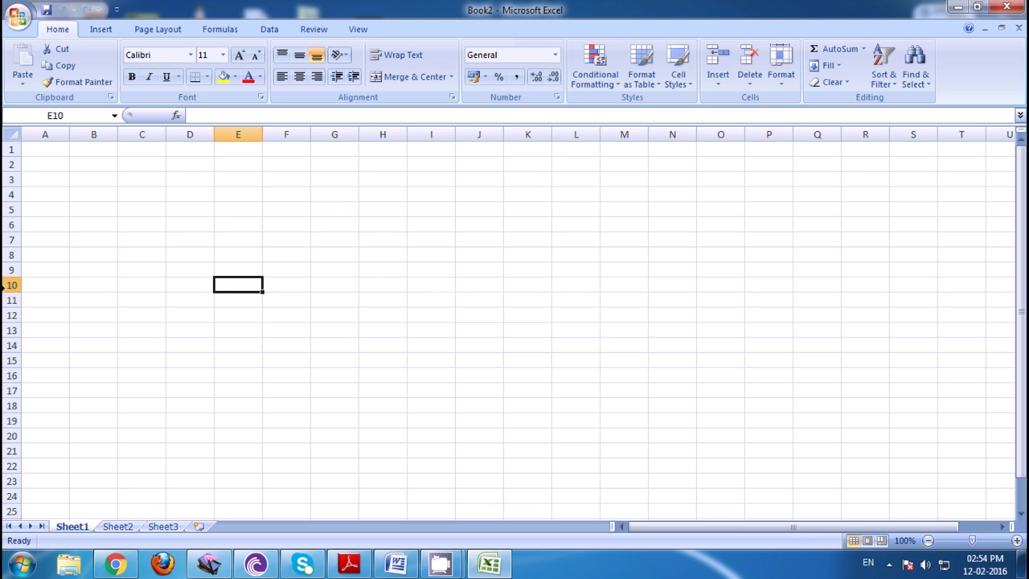
pyautogui.click(294, 210)
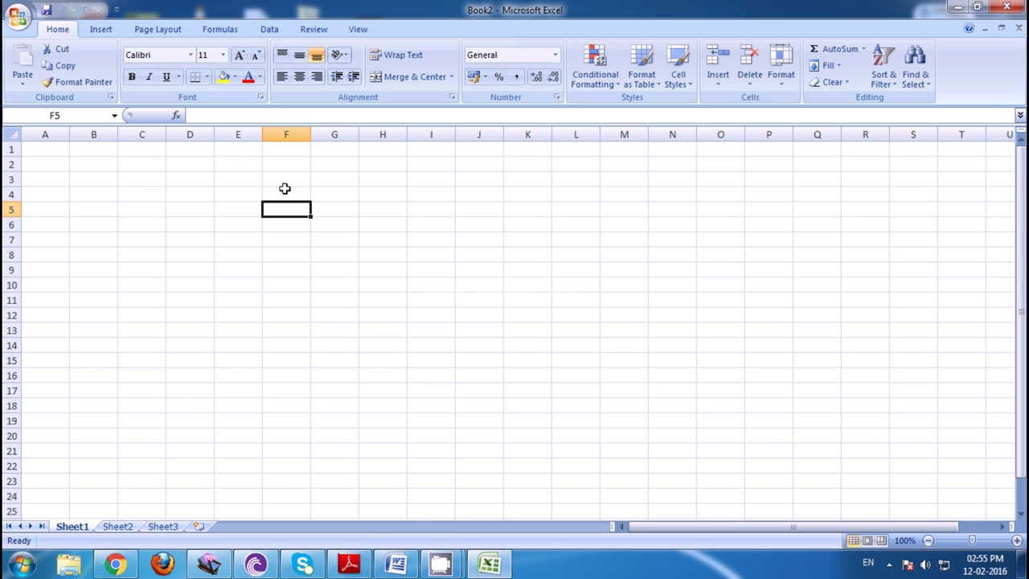
# Enter 12345 in cell F5, retyping the last digits '45', and commit by moving to F7
pyautogui.click(176, 116)
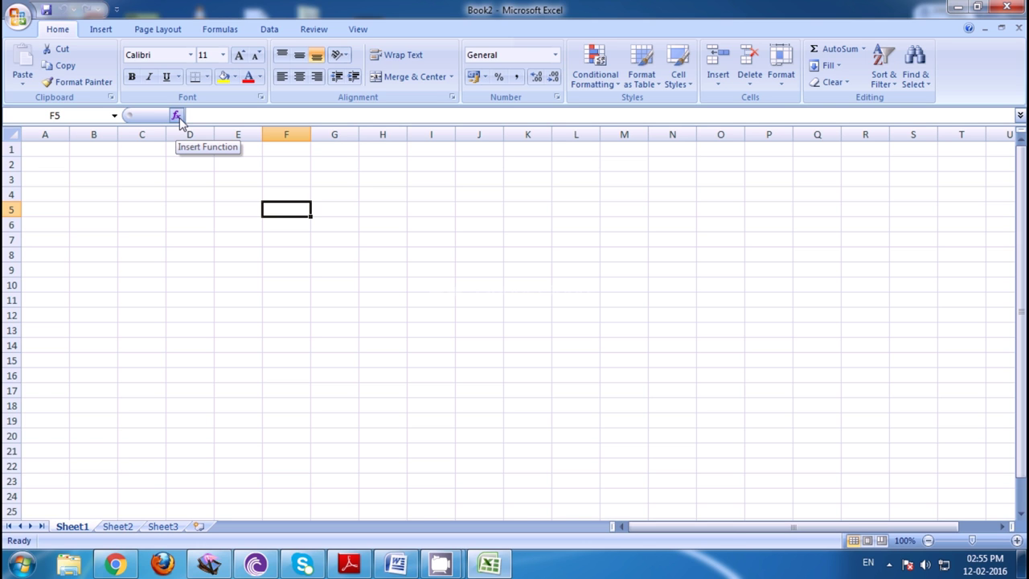
pyautogui.click(201, 115)
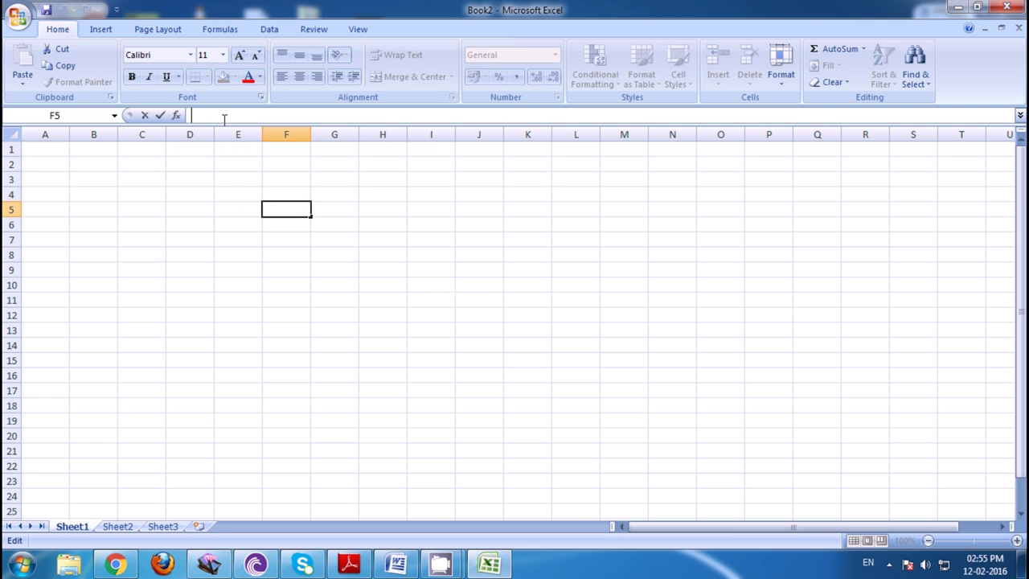
pyautogui.click(286, 211)
pyautogui.write('123')
pyautogui.write('45')
pyautogui.click(228, 115)
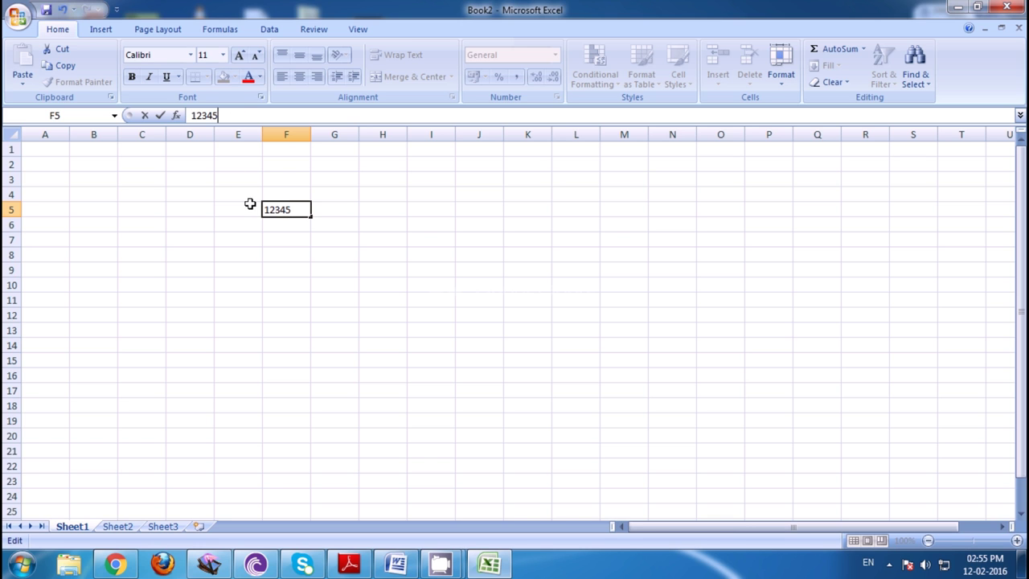
pyautogui.click(282, 255)
pyautogui.click(291, 210)
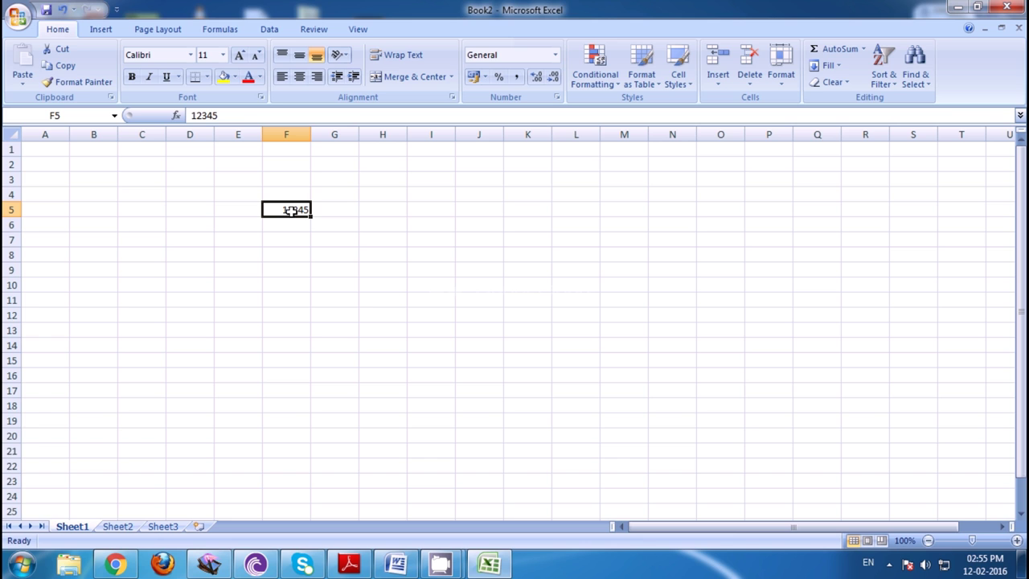
pyautogui.click(245, 117)
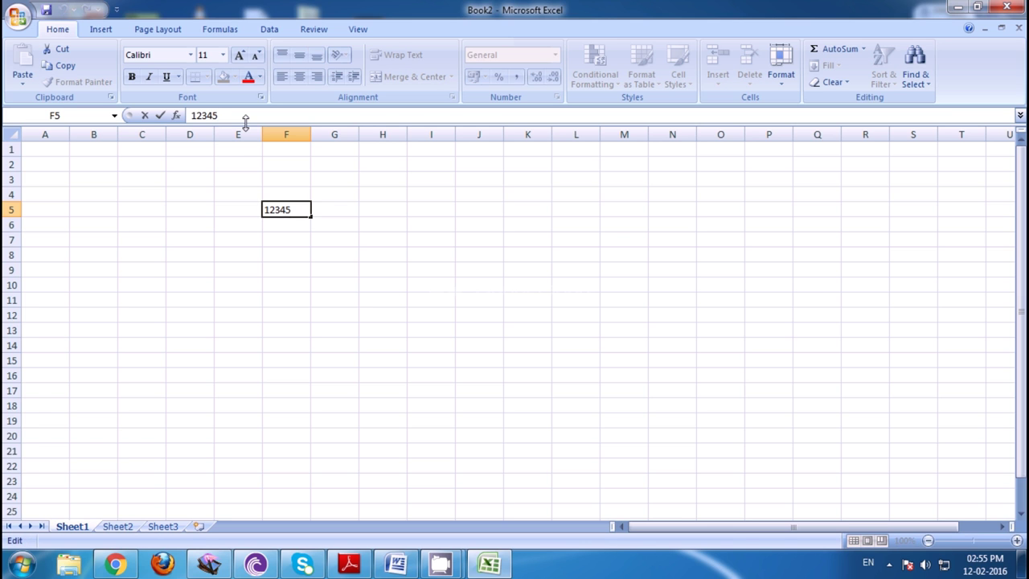
pyautogui.press('BackSpace')
pyautogui.press('BackSpace')
pyautogui.write('4')
pyautogui.write('5')
pyautogui.click(299, 244)
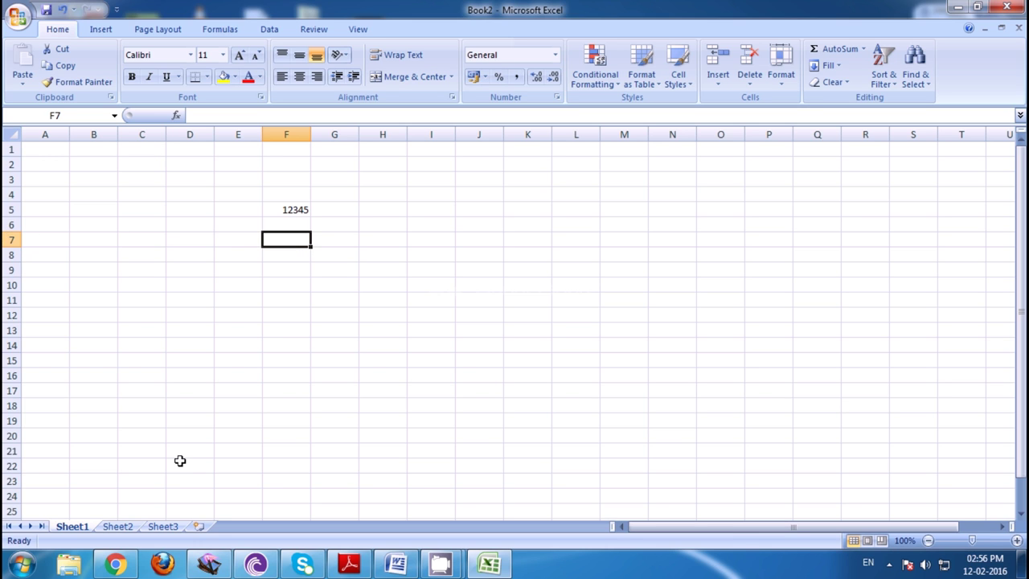
pyautogui.click(113, 528)
pyautogui.click(81, 527)
pyautogui.click(106, 527)
pyautogui.click(81, 527)
pyautogui.click(116, 526)
pyautogui.click(169, 527)
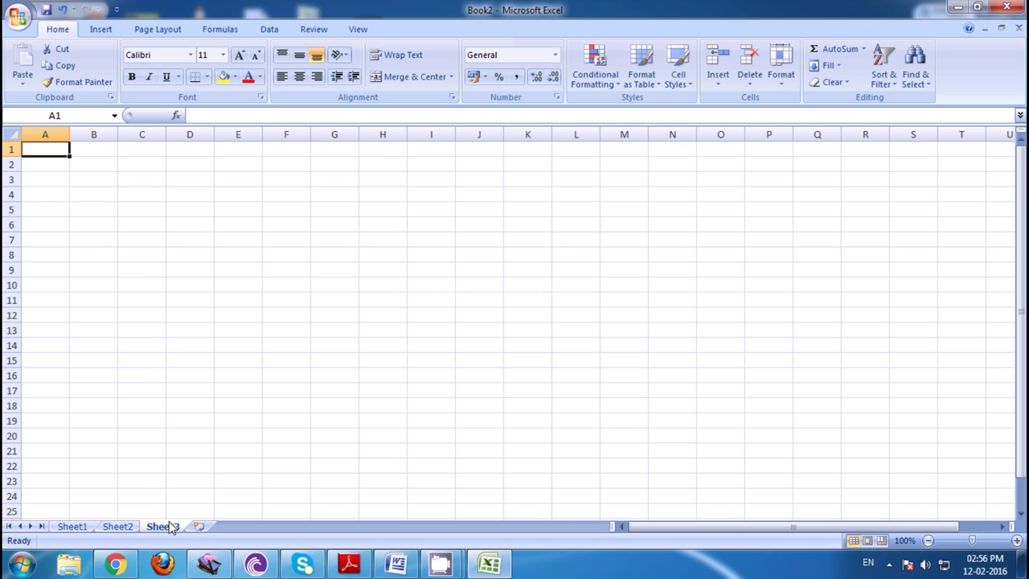
pyautogui.click(72, 528)
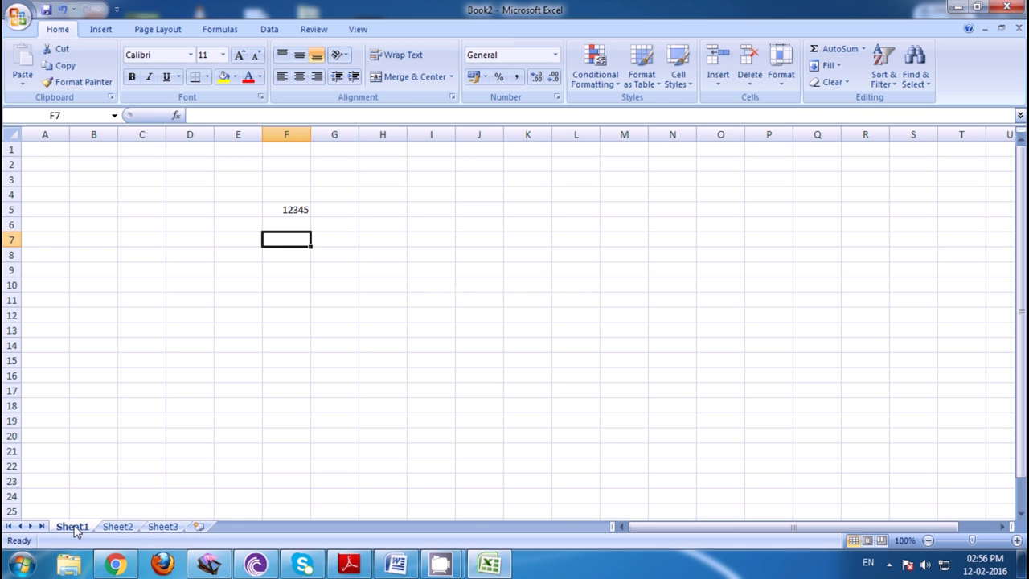
pyautogui.click(121, 528)
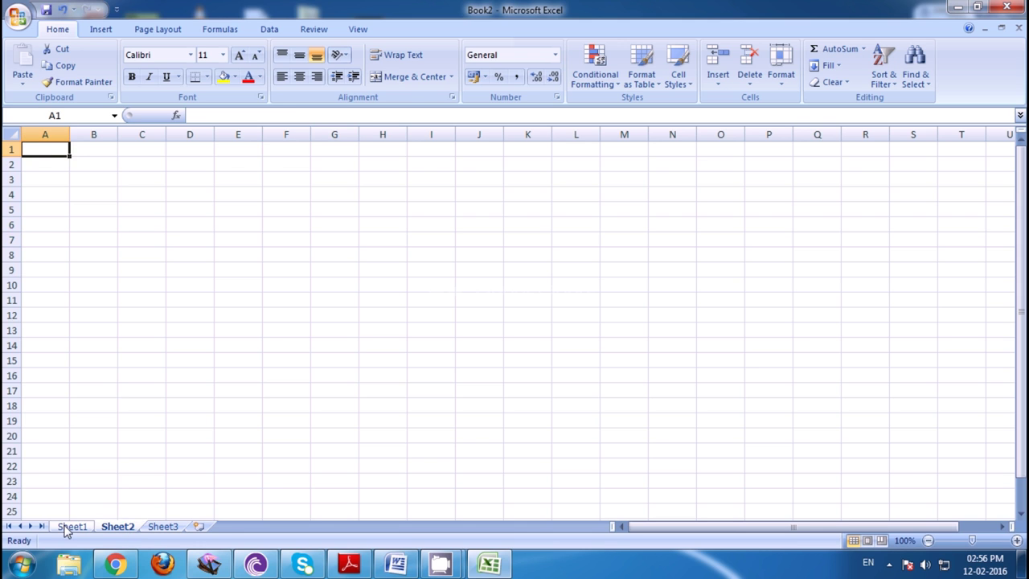
pyautogui.click(153, 528)
pyautogui.click(72, 528)
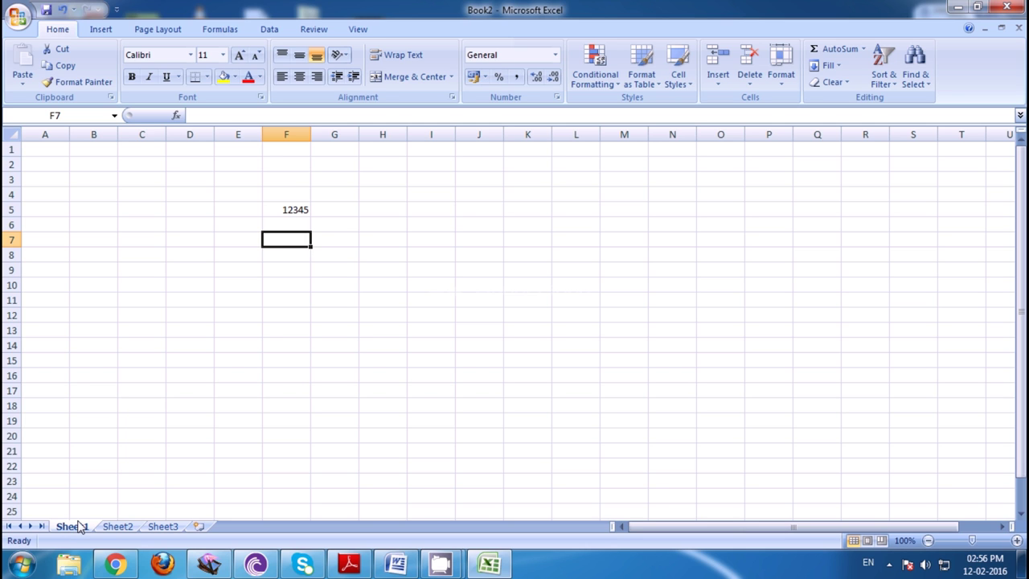
pyautogui.click(127, 528)
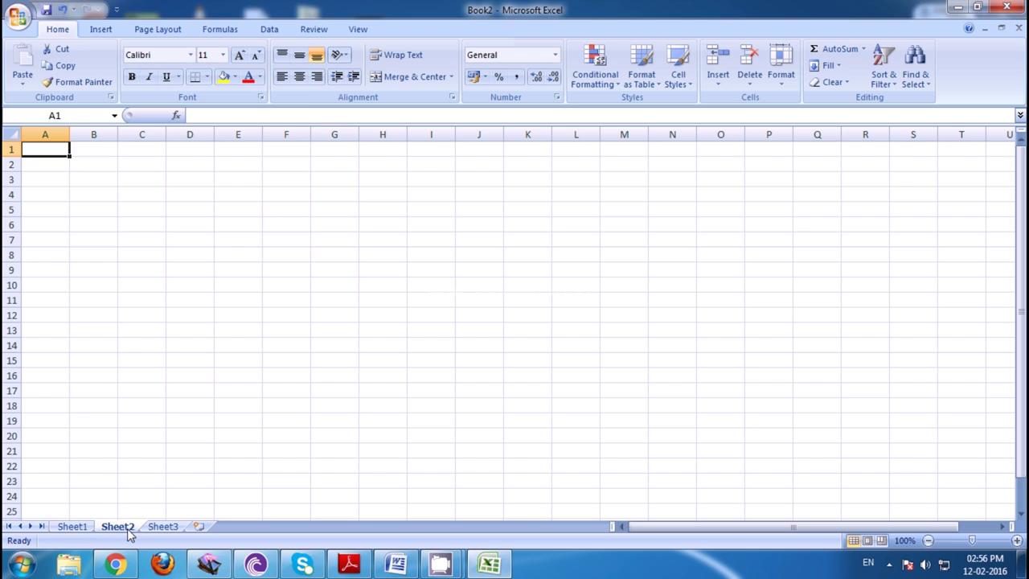
pyautogui.click(153, 529)
pyautogui.click(122, 529)
pyautogui.click(88, 527)
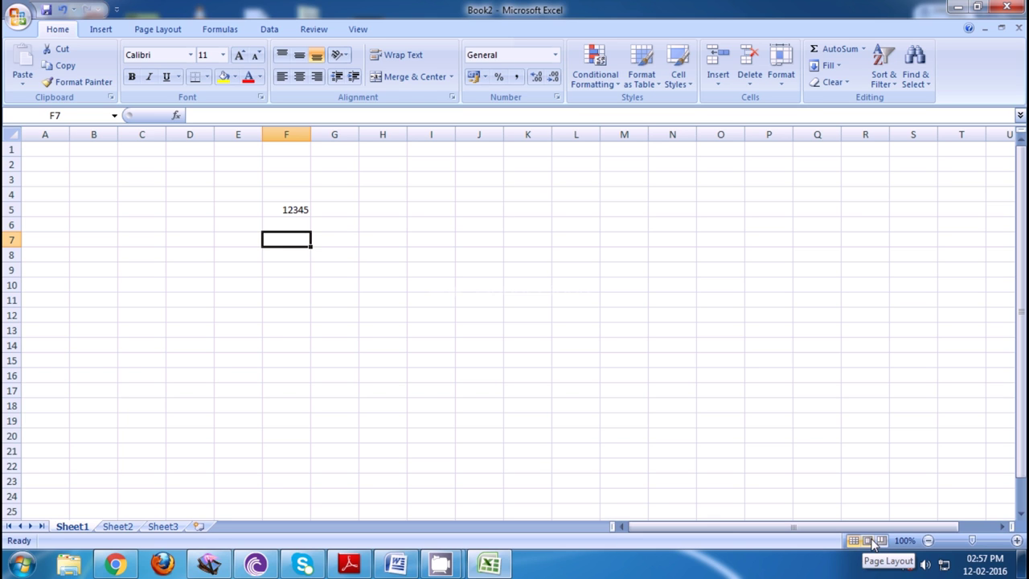
pyautogui.click(867, 541)
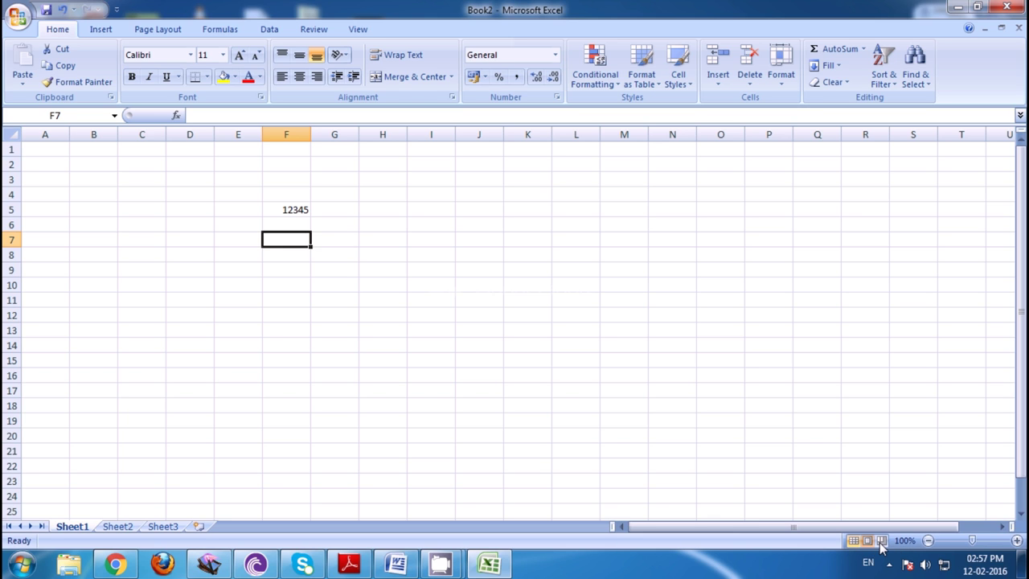
pyautogui.click(881, 541)
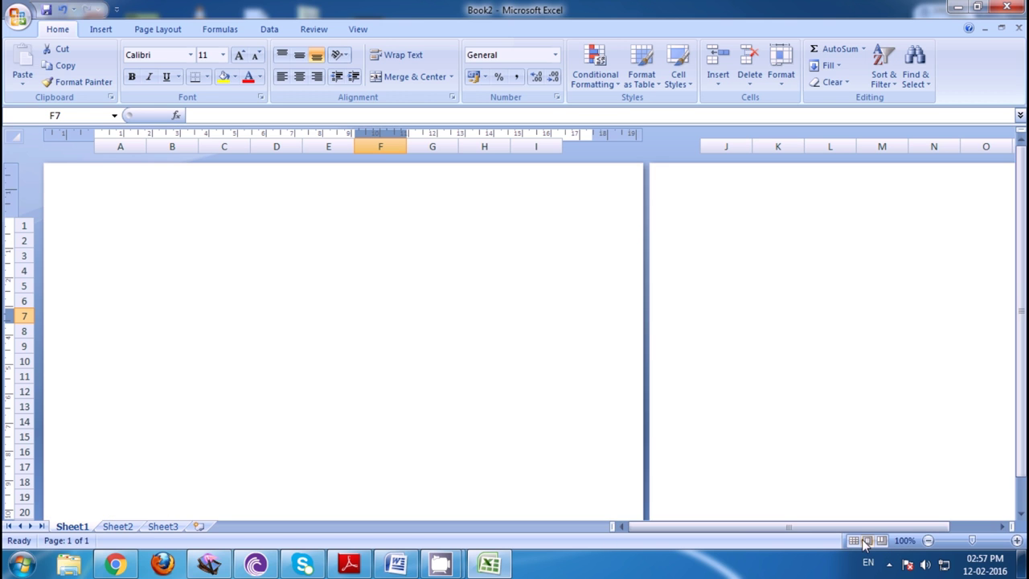
pyautogui.click(868, 540)
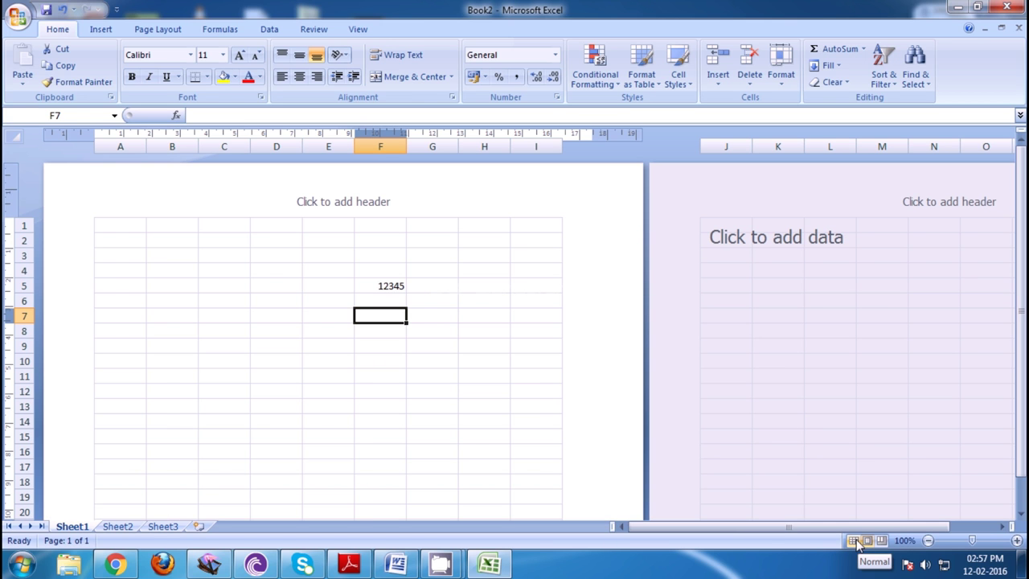
pyautogui.click(854, 541)
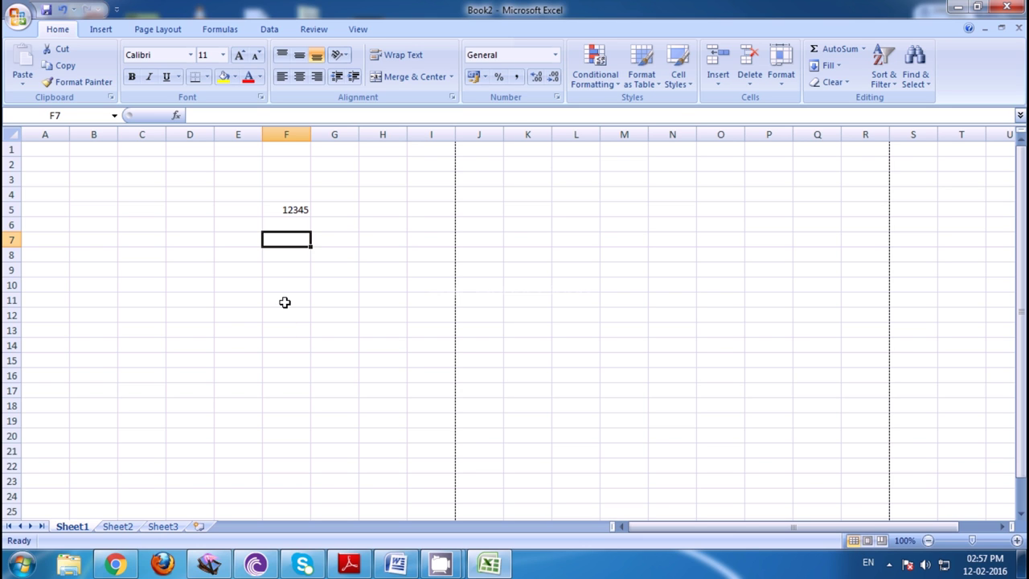
pyautogui.click(868, 545)
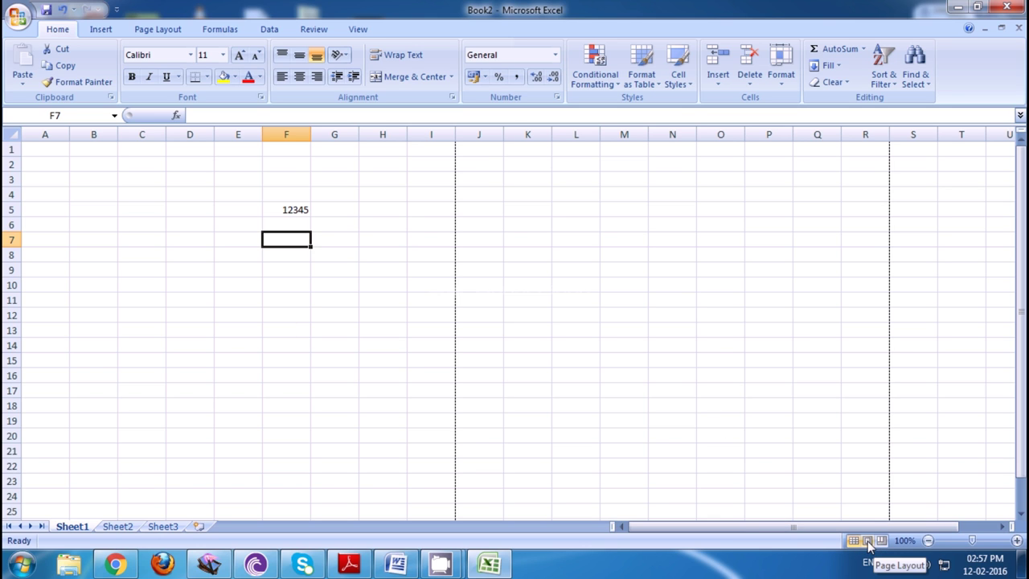
pyautogui.click(927, 541)
pyautogui.click(927, 540)
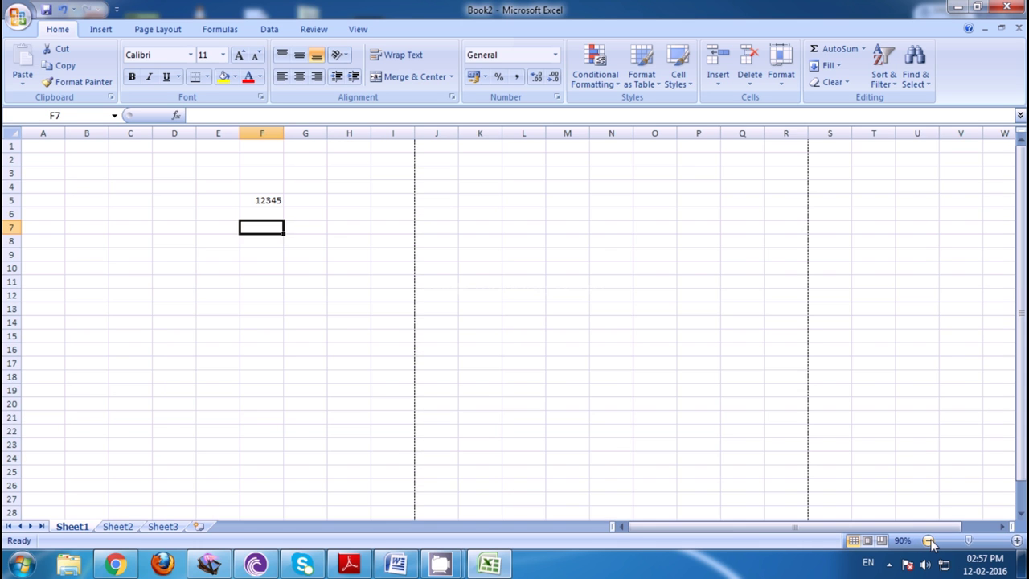
pyautogui.click(927, 541)
pyautogui.click(1016, 541)
pyautogui.click(1016, 541)
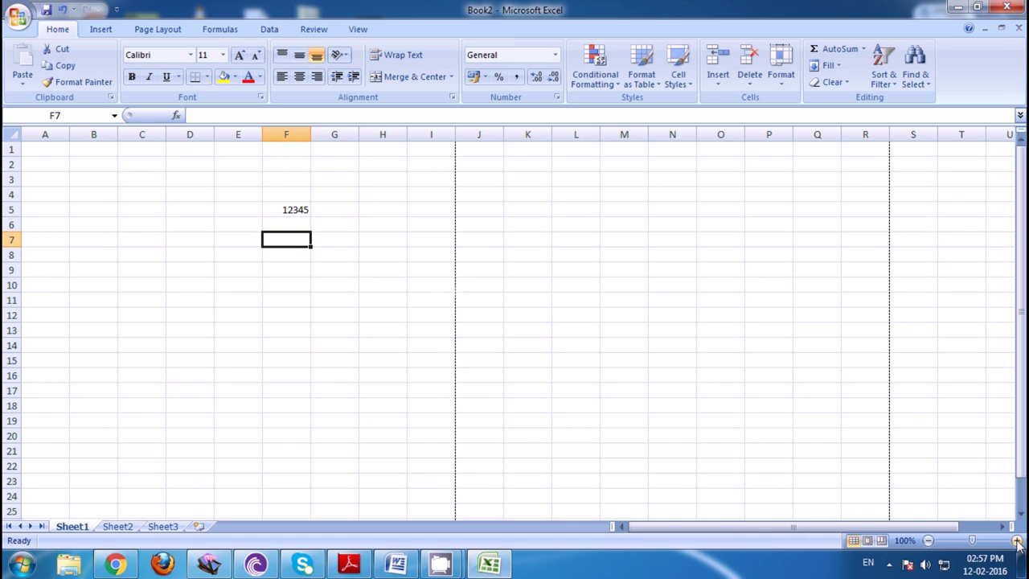